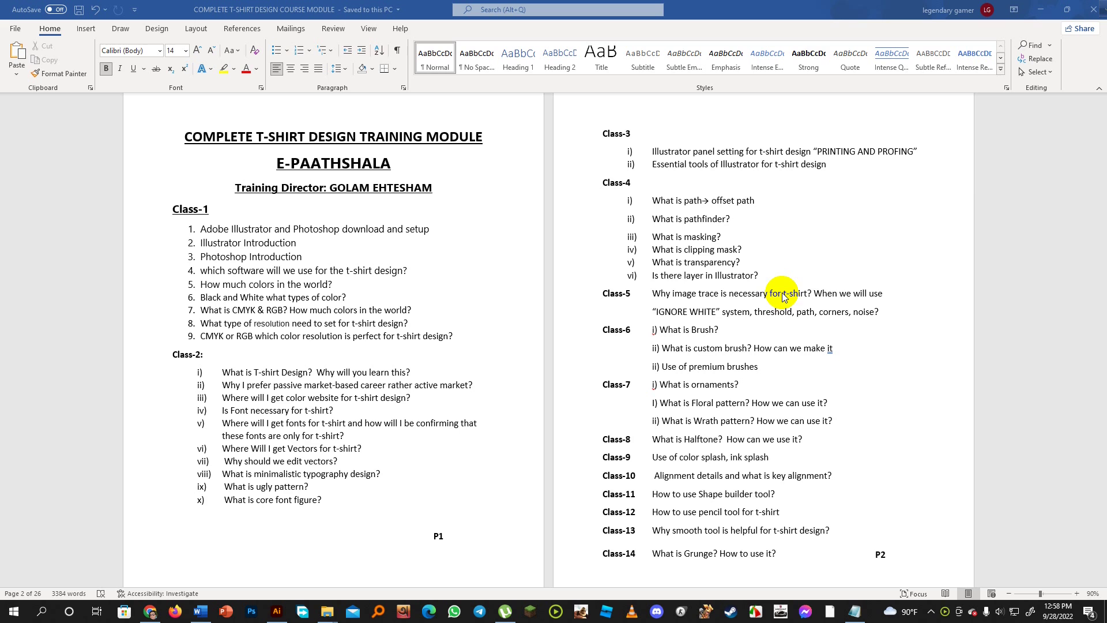
- Switch to Illustrator, draw a white rectangle about 1539 × 1276 pt below the GRADIENT title, and move it slightly up and to the right
click(278, 612)
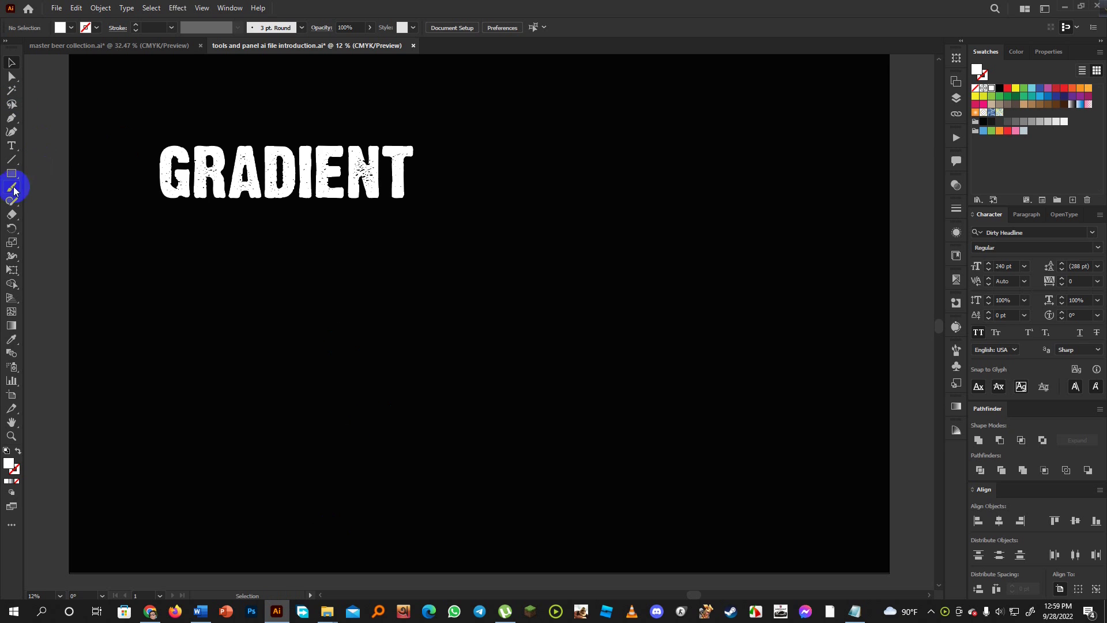
drag(8, 180, 45, 174)
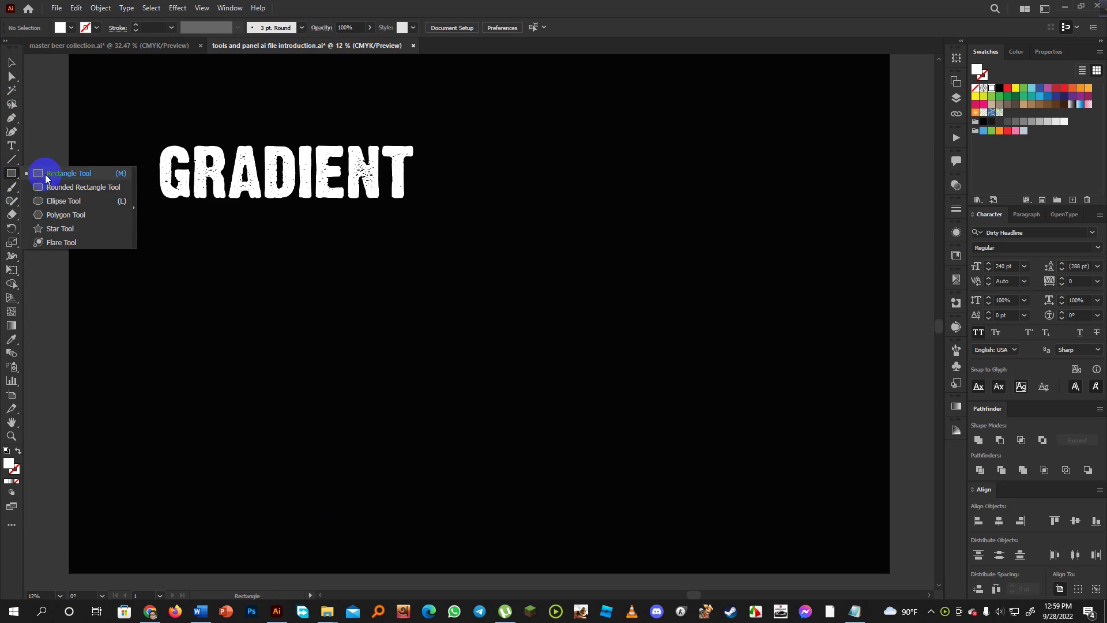
drag(408, 304, 560, 429)
click(12, 62)
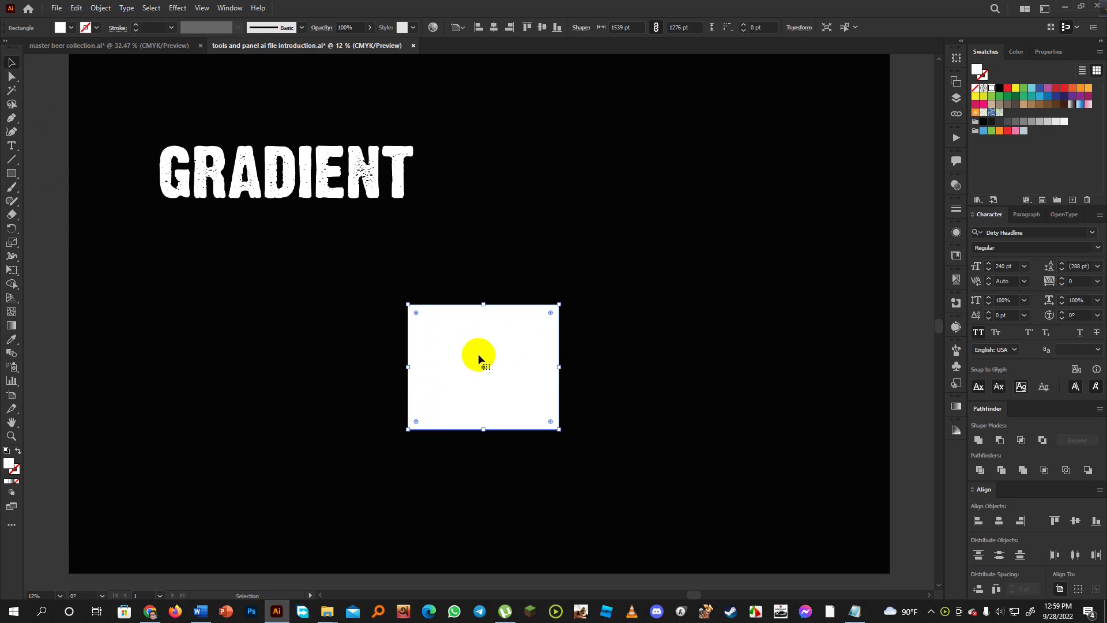
drag(485, 354, 537, 321)
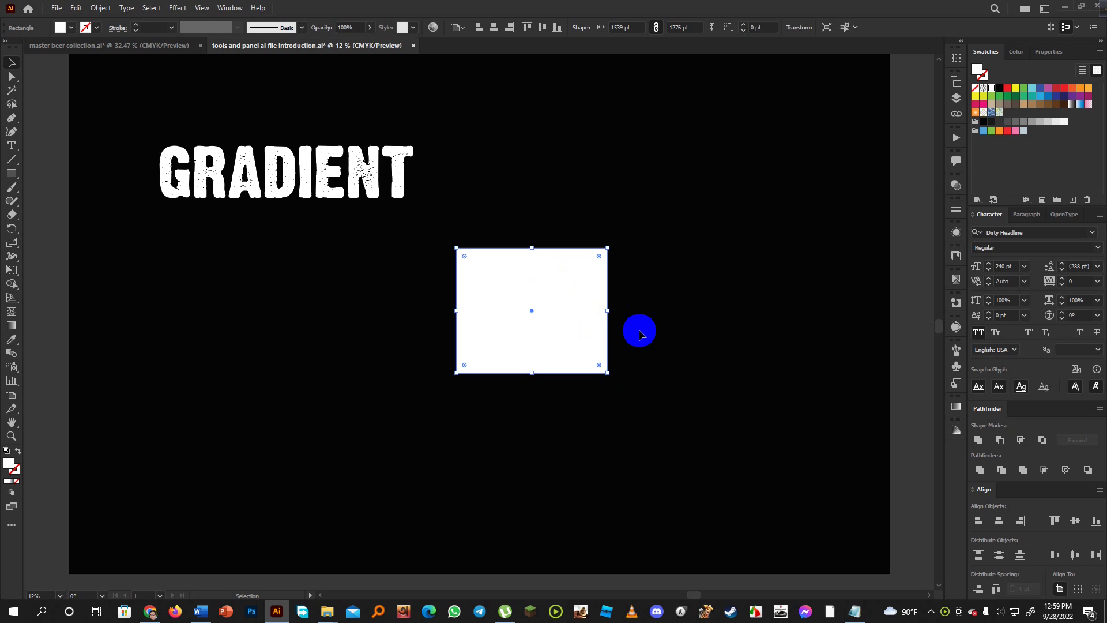
- Place a copy of the white rectangle behind it, fill the copy orange, and enlarge it from the centre into a surrounding border
click(494, 289)
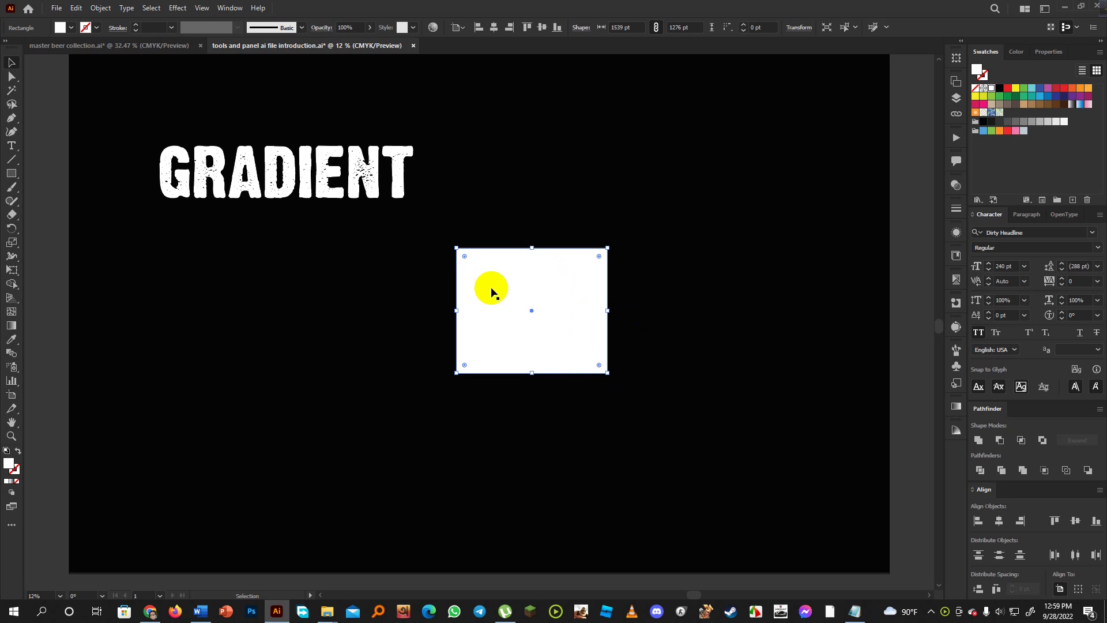
click(1081, 89)
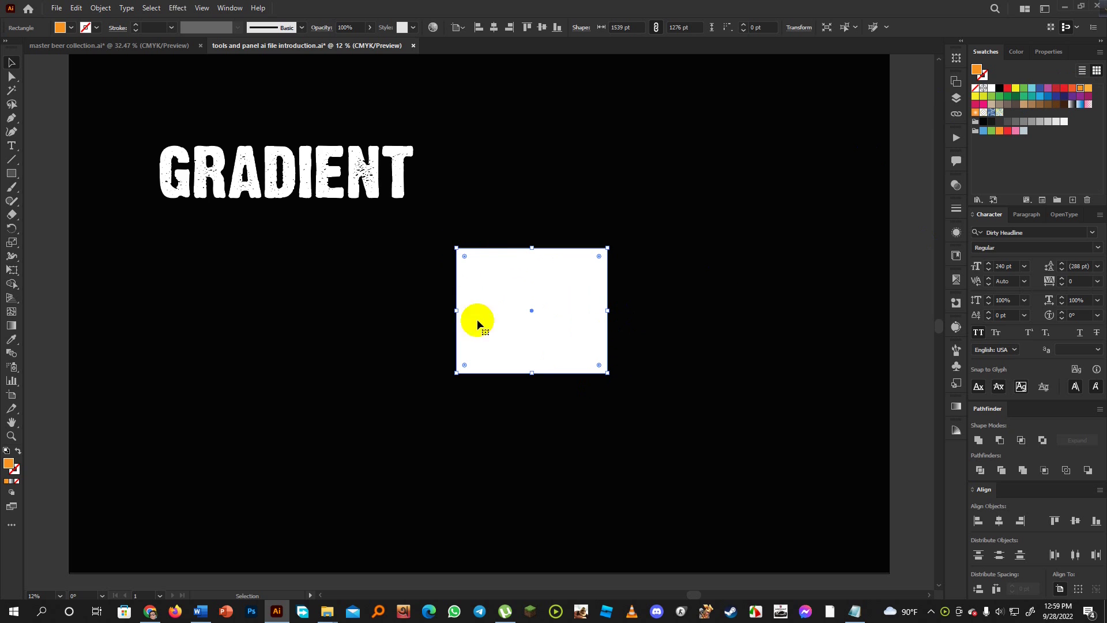
drag(610, 375, 635, 398)
click(624, 432)
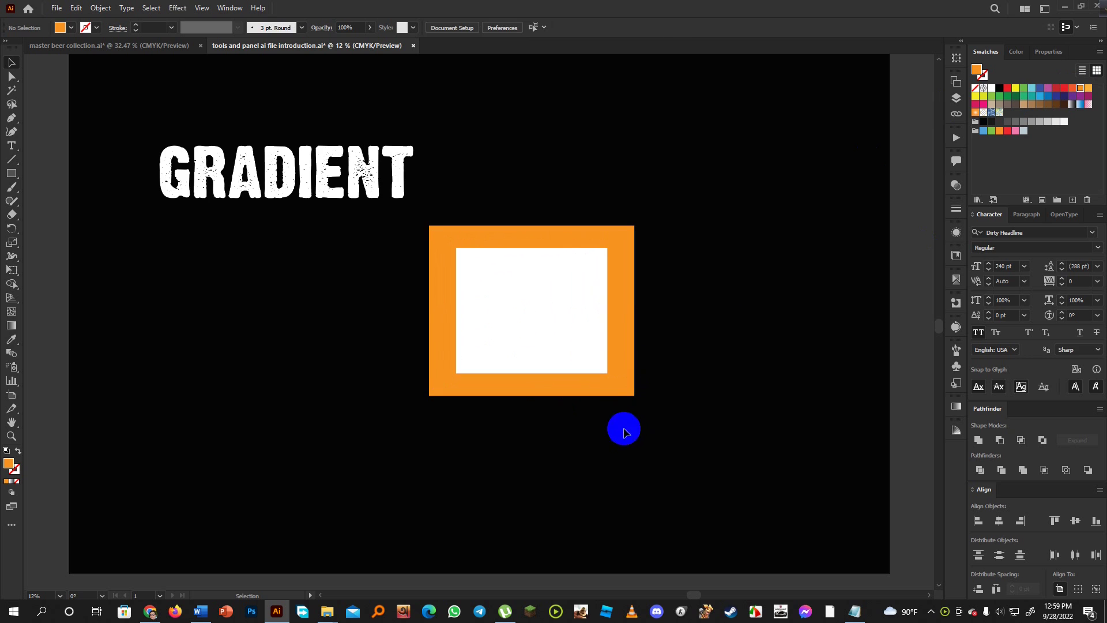
click(560, 327)
click(445, 421)
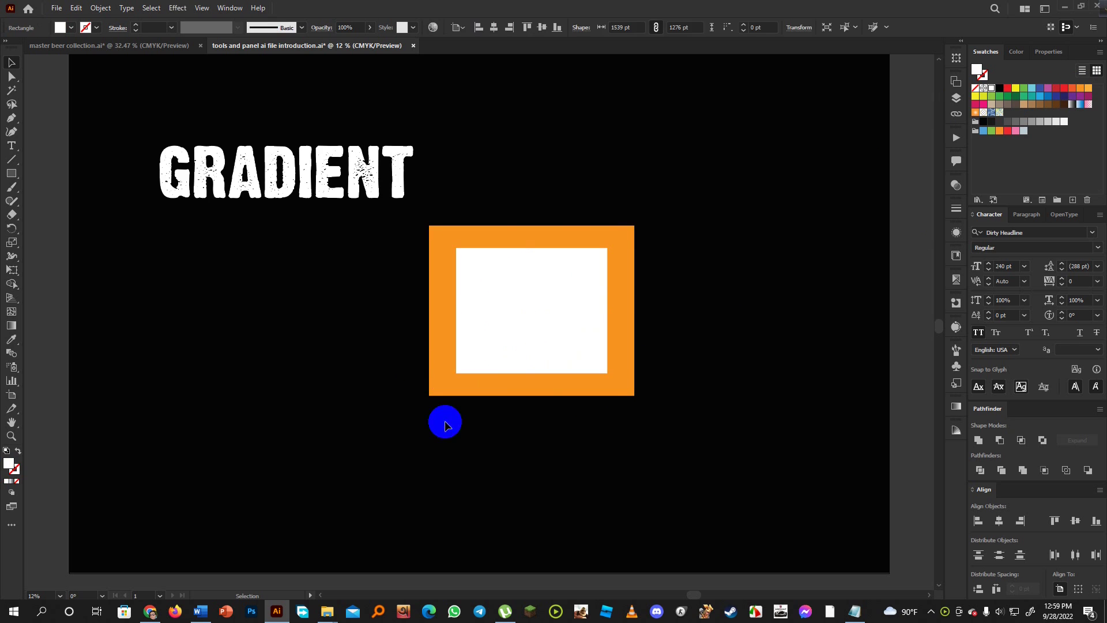
- Draw a white vertical ellipse about 970 × 1629 pt below the GRADIENT title, beside the bordered rectangle
click(10, 175)
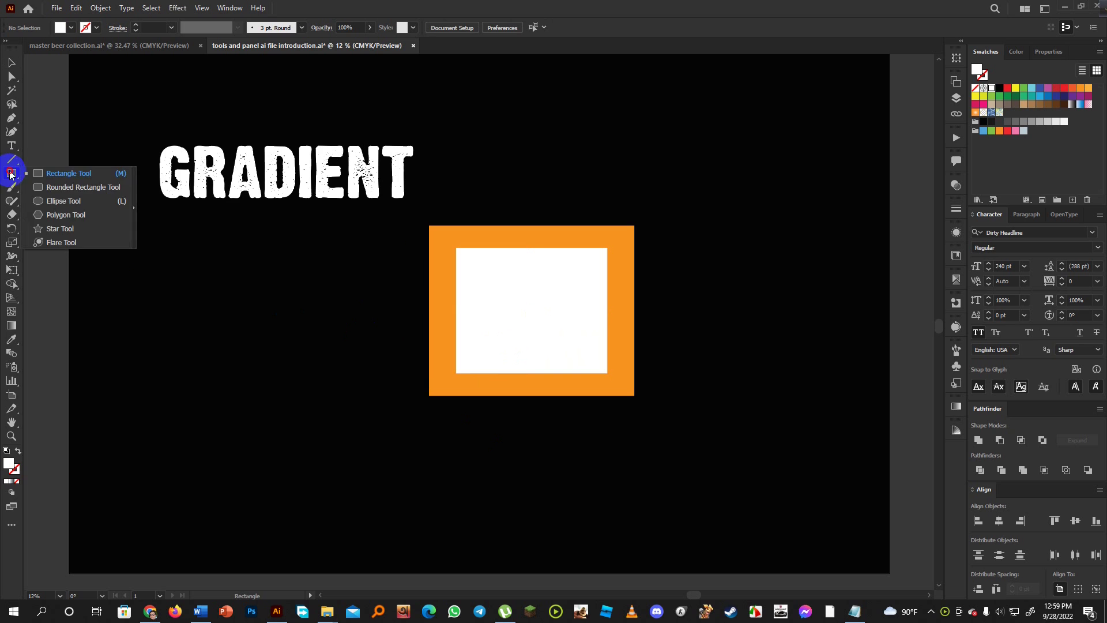
click(58, 201)
drag(193, 281, 290, 440)
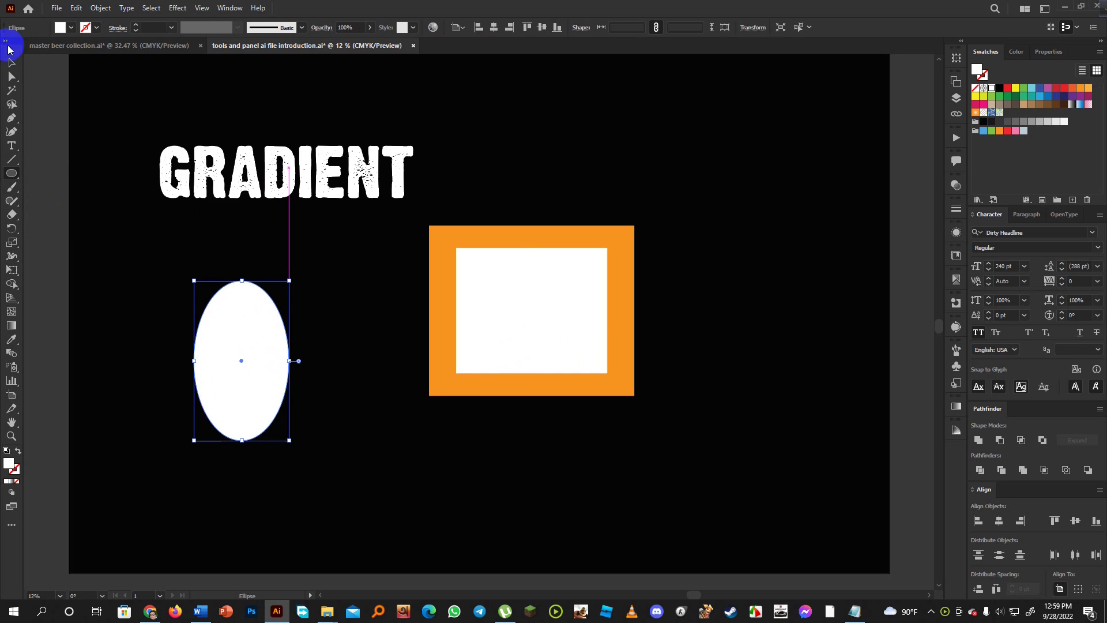
click(11, 63)
- Place a red-orange copy behind the white ellipse and enlarge it from the centre to about 1089 × 1829 pt as a border
key(a)
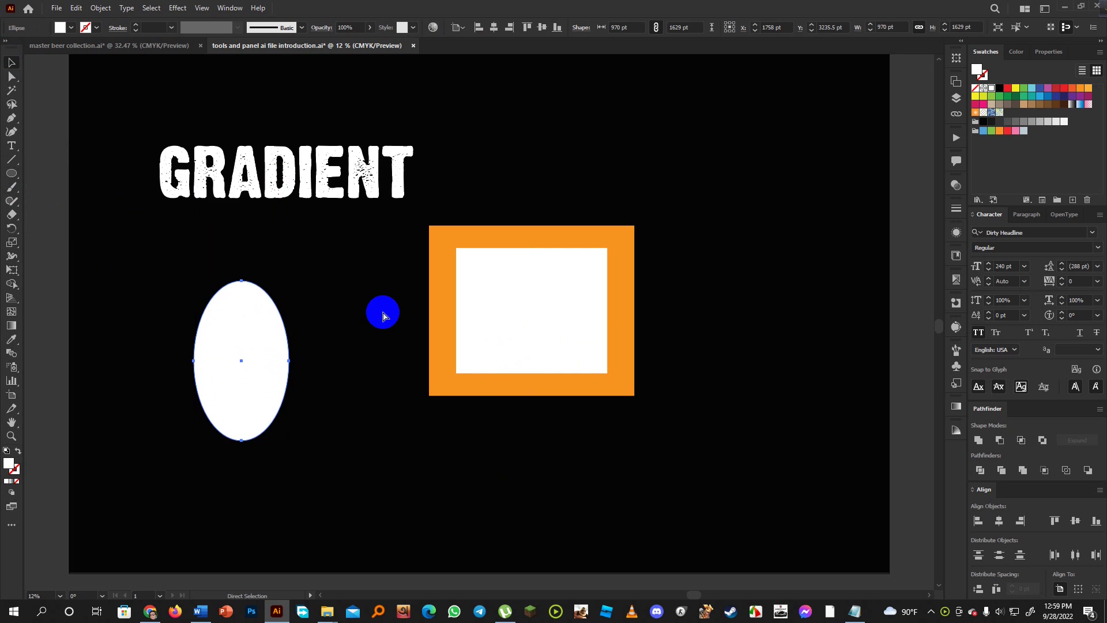
key(v)
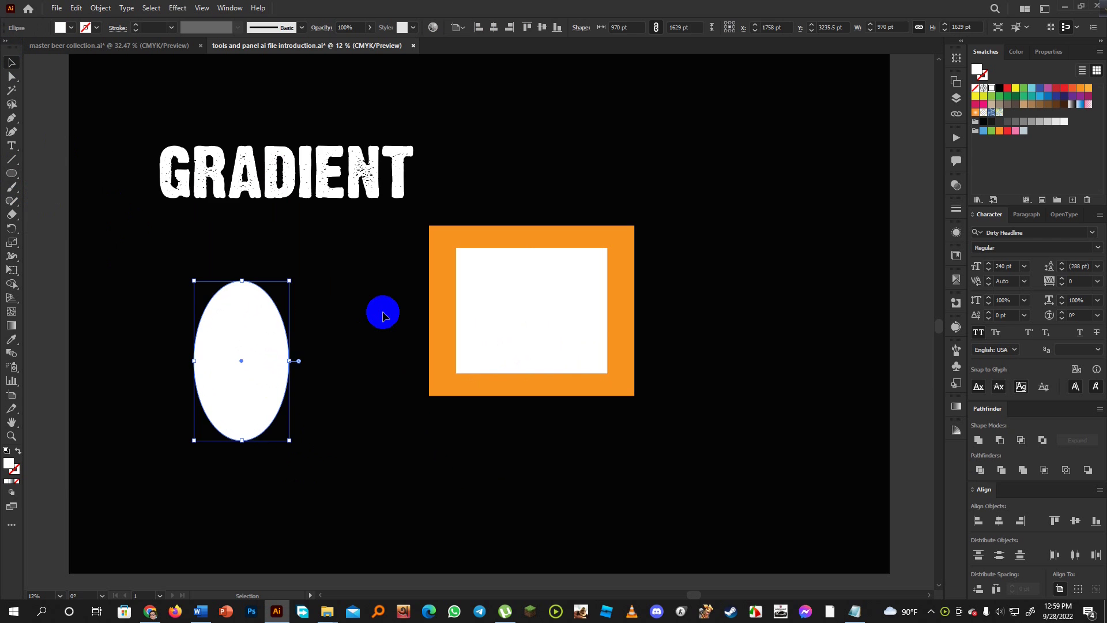
key(a)
key(v)
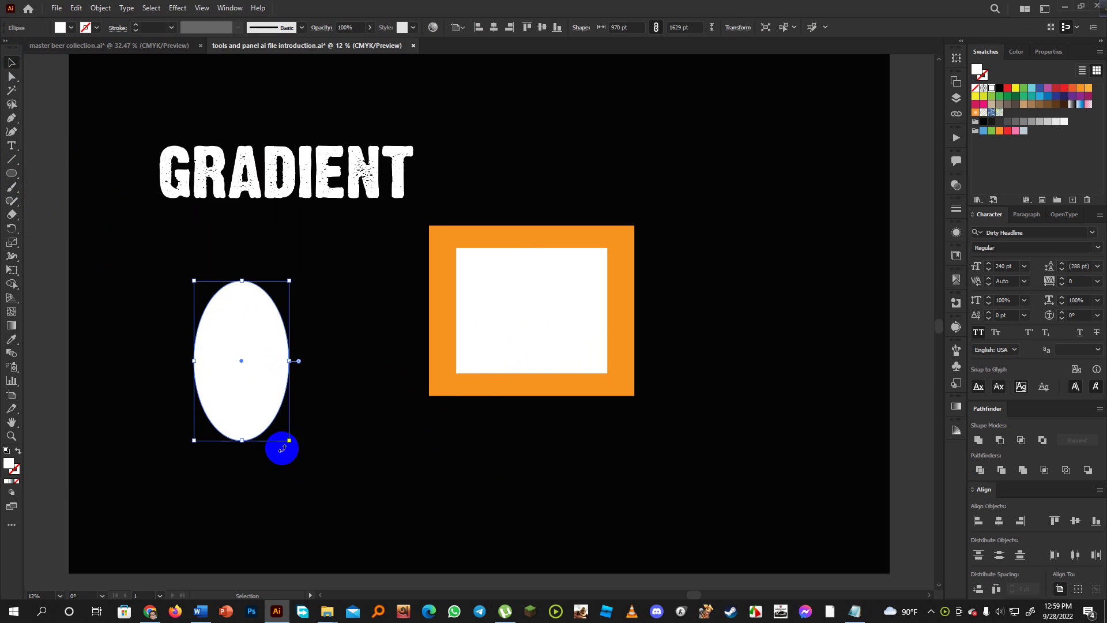
drag(289, 441, 296, 451)
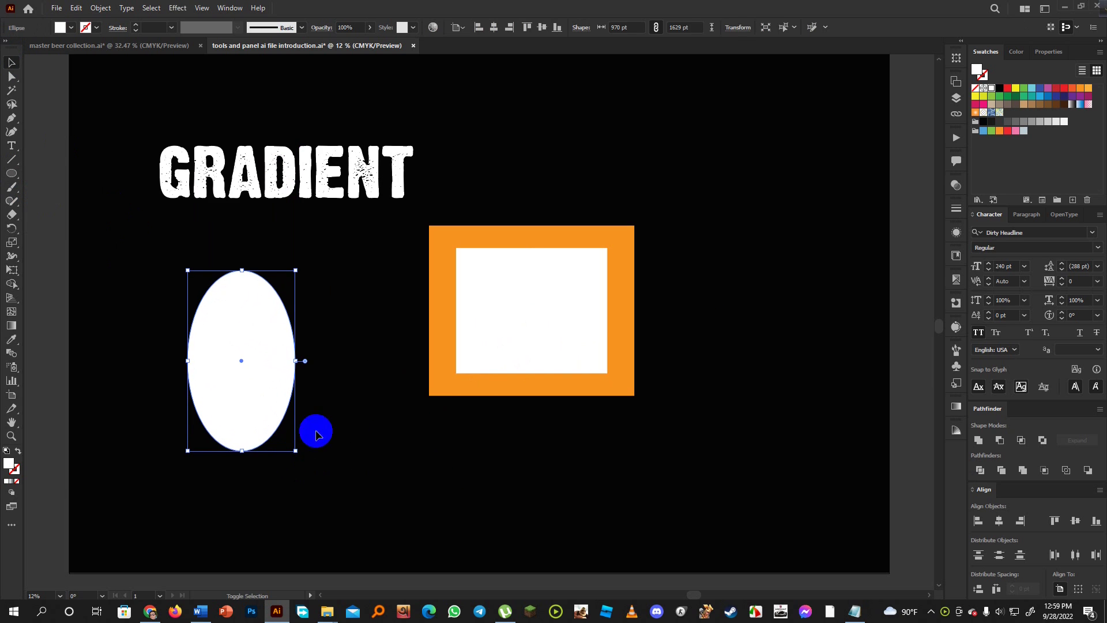
click(1072, 89)
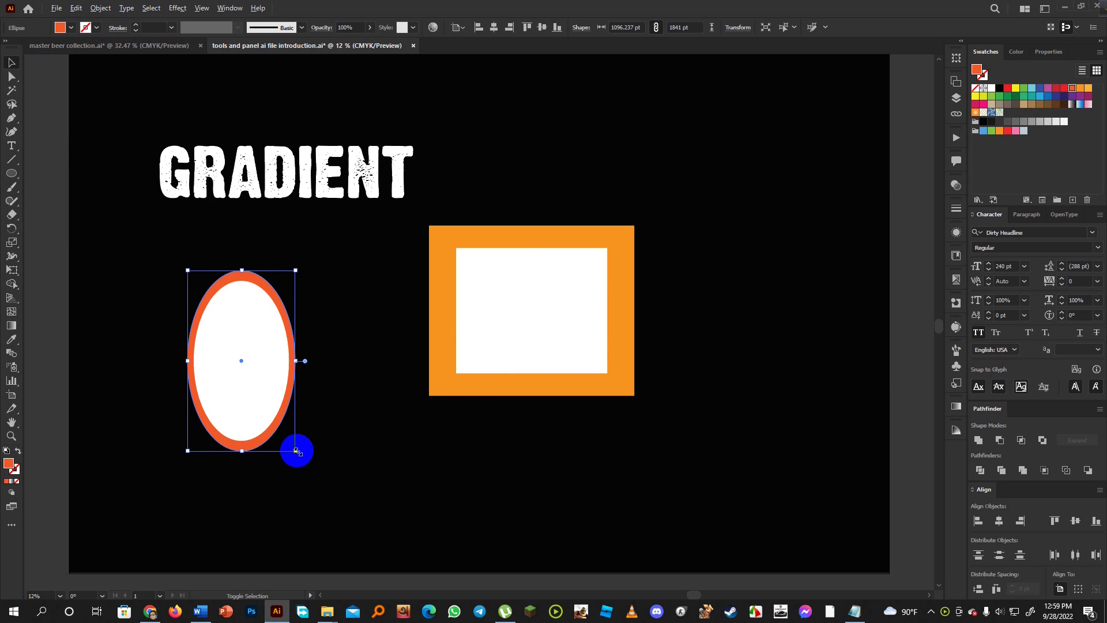
mouse_move(296, 450)
mouse_down()
mouse_move(303, 458)
mouse_move(297, 447)
mouse_up()
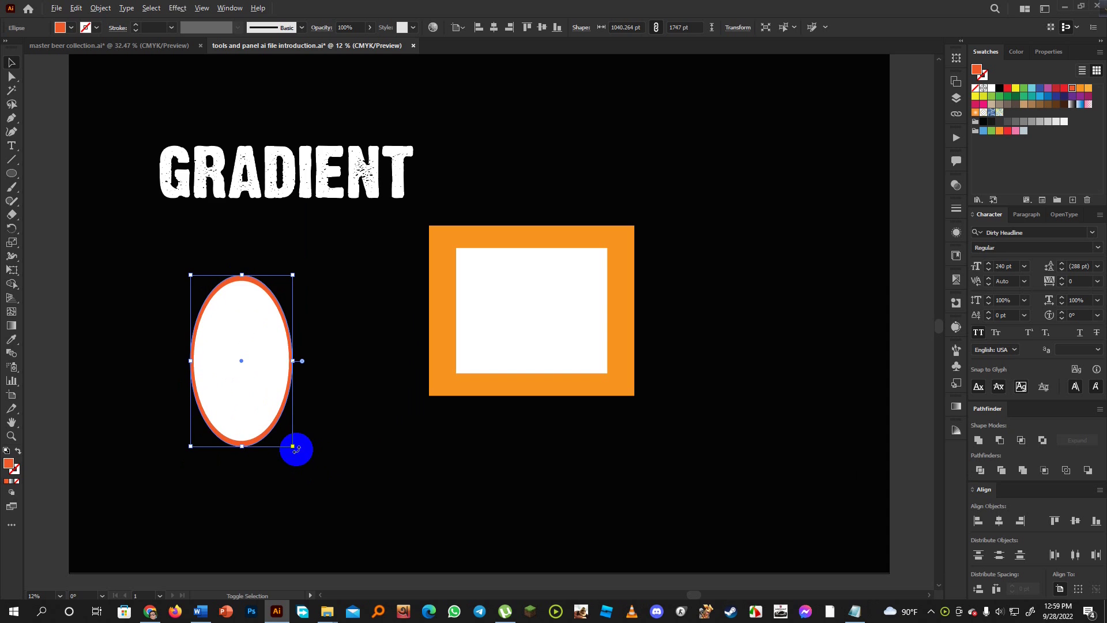
mouse_move(296, 449)
mouse_down()
mouse_move(340, 507)
mouse_move(305, 450)
mouse_up()
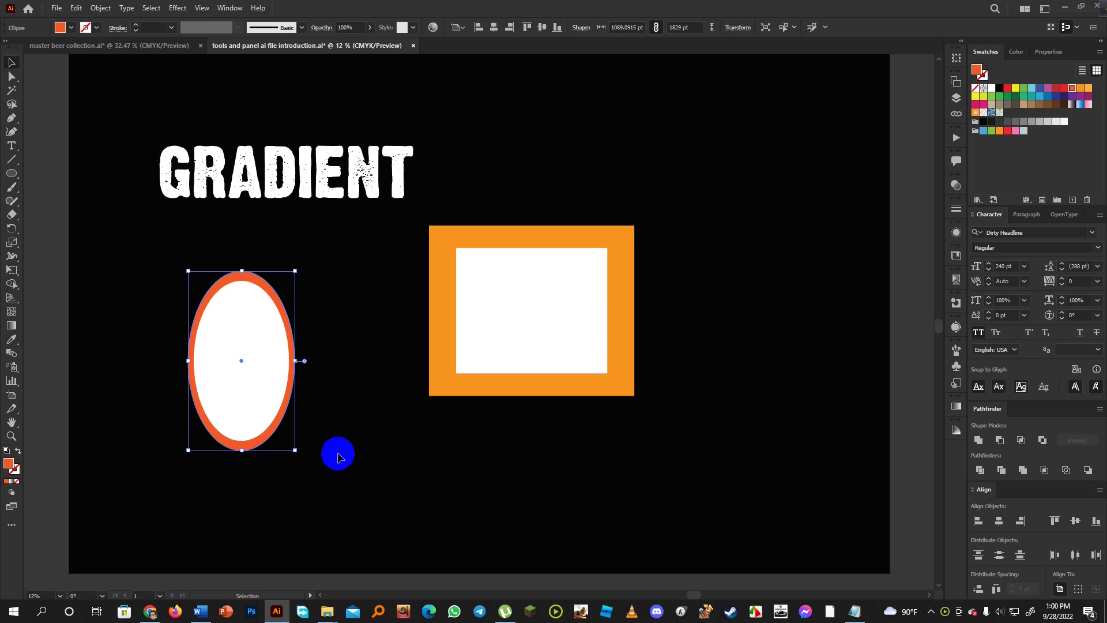
- Move both ellipses together to the left, near the edge of the black artboard
drag(127, 311, 319, 445)
drag(274, 358, 182, 351)
click(268, 362)
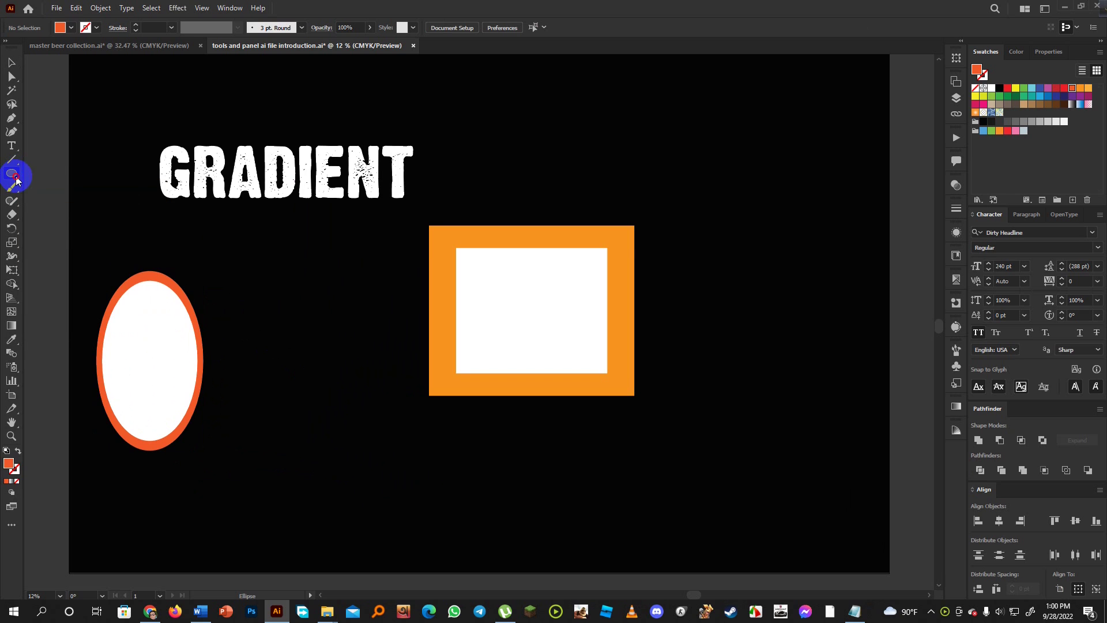
- Draw a five-pointed star about 1312 × 1255 pt between the ellipse and the rectangle, and fill it white
click(16, 180)
click(54, 231)
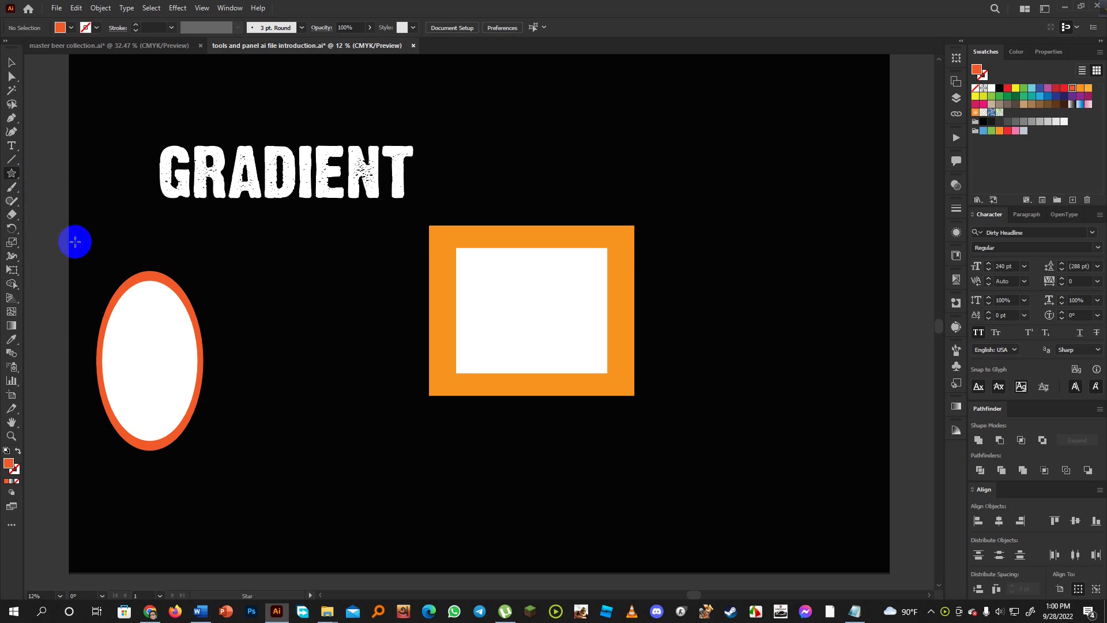
drag(294, 368, 332, 424)
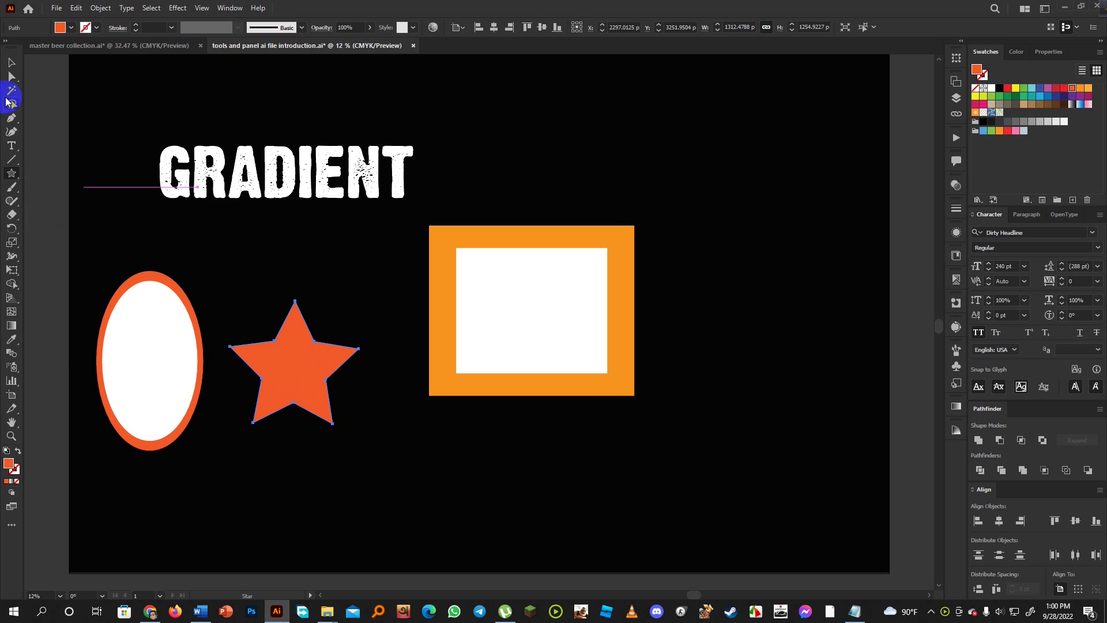
click(11, 62)
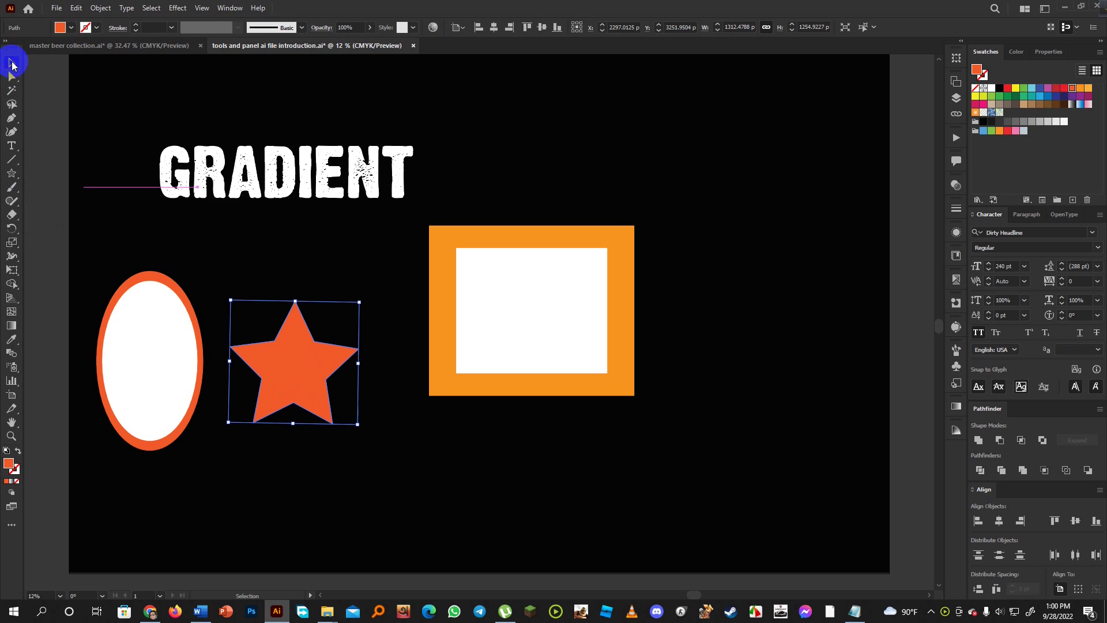
click(992, 89)
- Place a red-orange copy behind the white star and enlarge it from the centre to about 1764 × 1686 pt as a border
key(a)
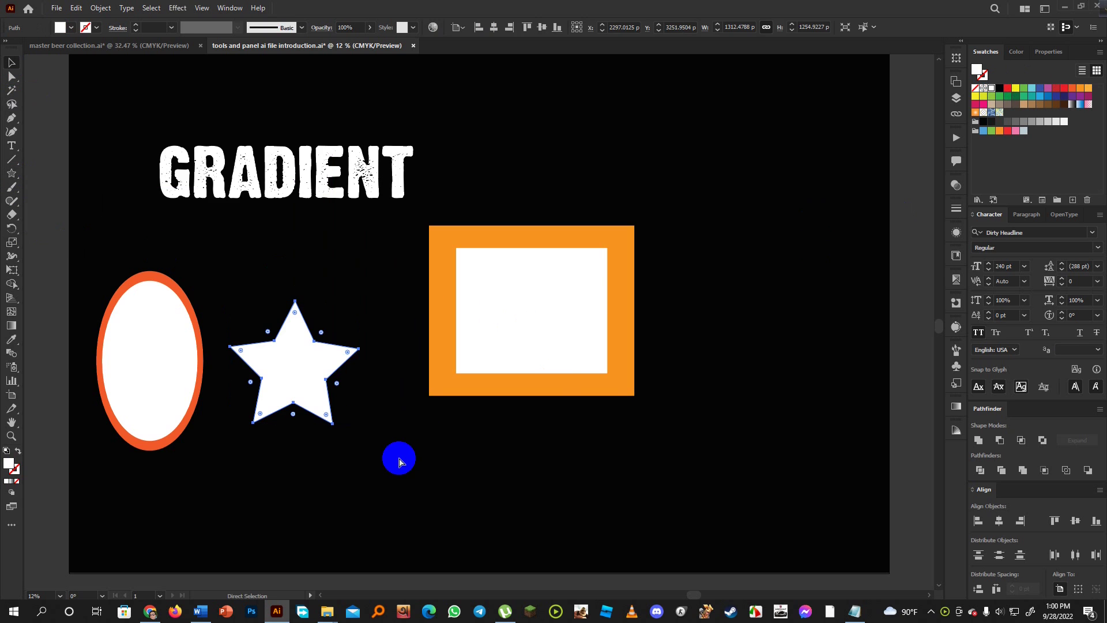
key(v)
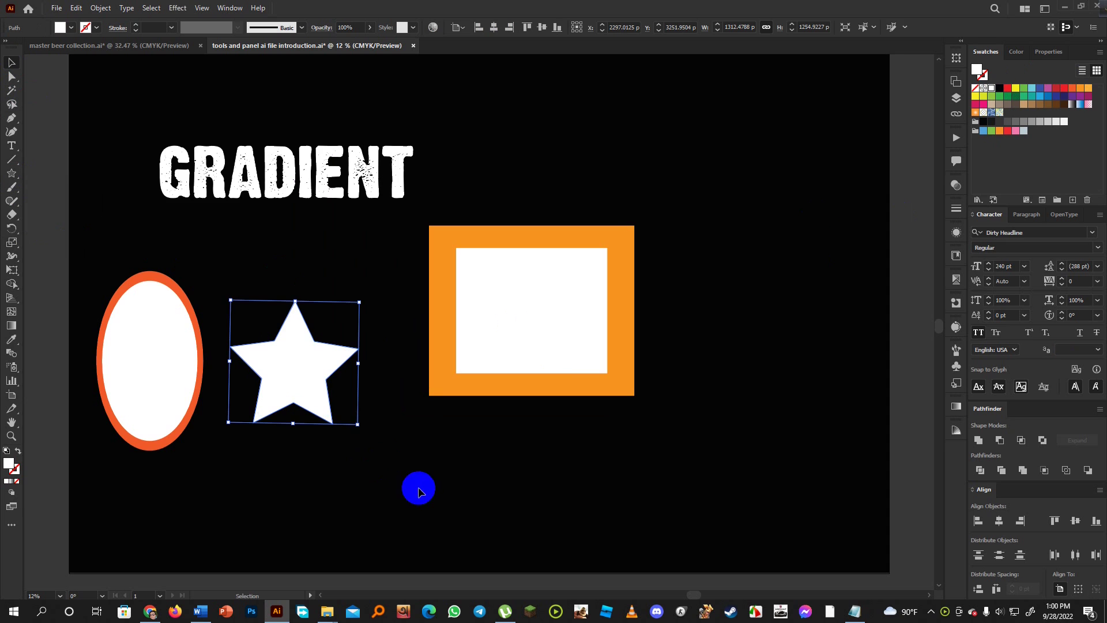
drag(358, 425, 381, 457)
click(1072, 89)
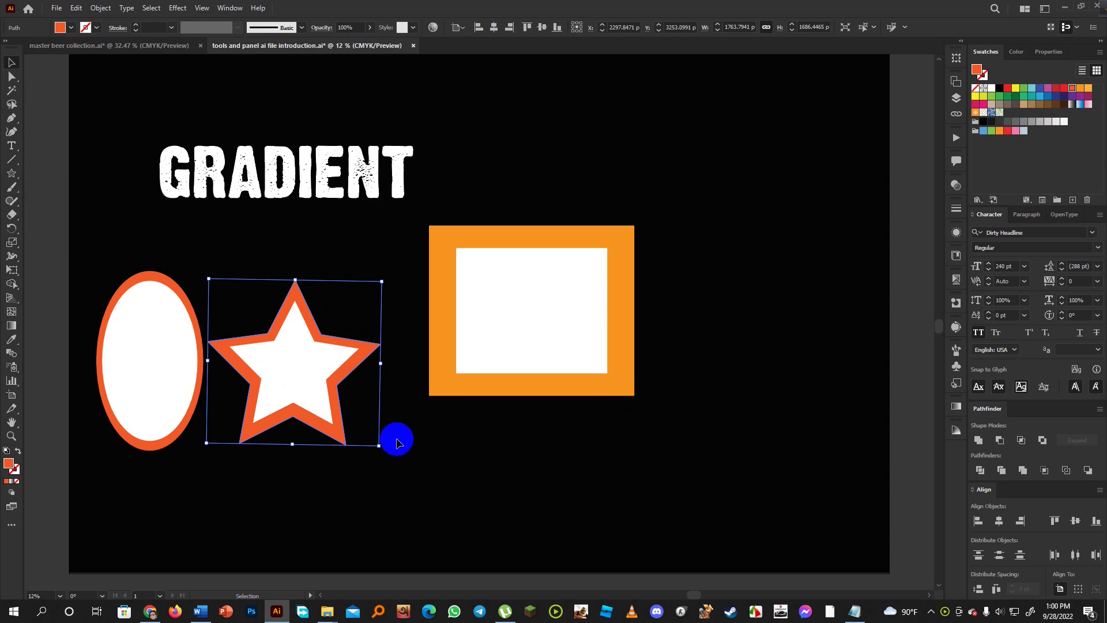
click(419, 488)
- Shrink both stars together and move them up, to the upper right of the ellipse
drag(265, 289, 331, 413)
drag(296, 369, 267, 291)
click(274, 368)
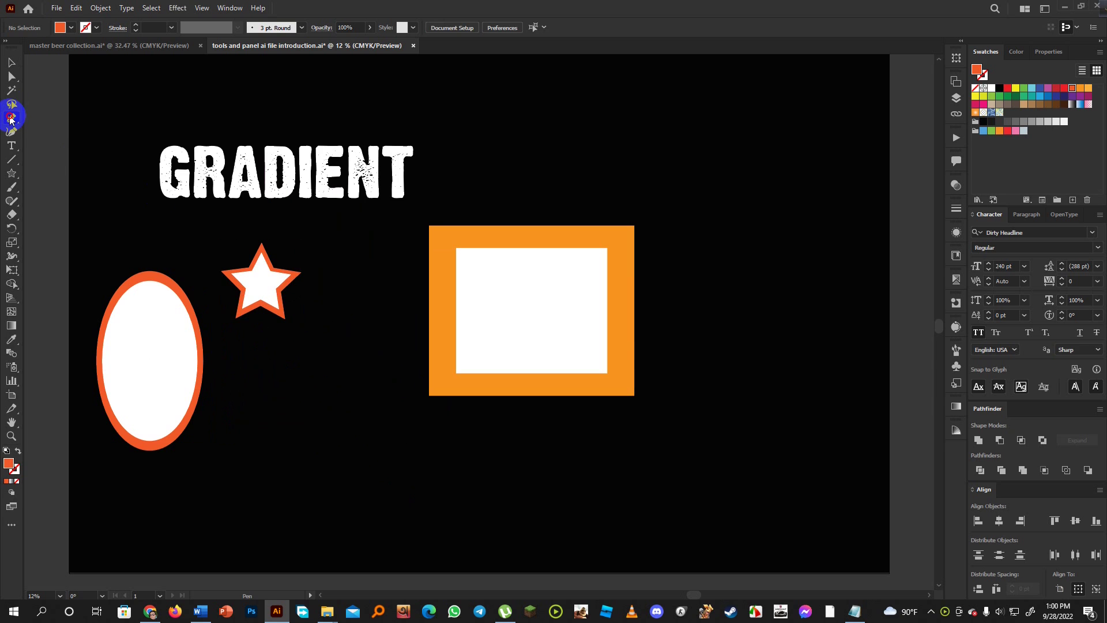
- Draw a closed irregular eleven-point shape about 2390 × 1712 pt with the Pen tool below the star, and fill it white
drag(11, 119, 40, 112)
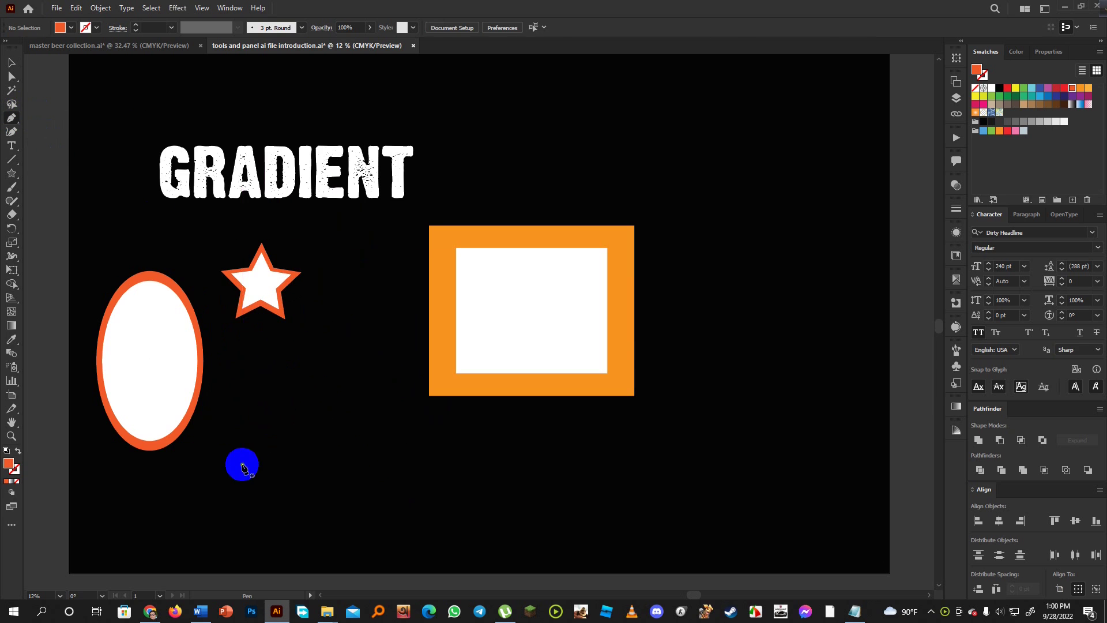
click(243, 463)
click(276, 374)
click(300, 441)
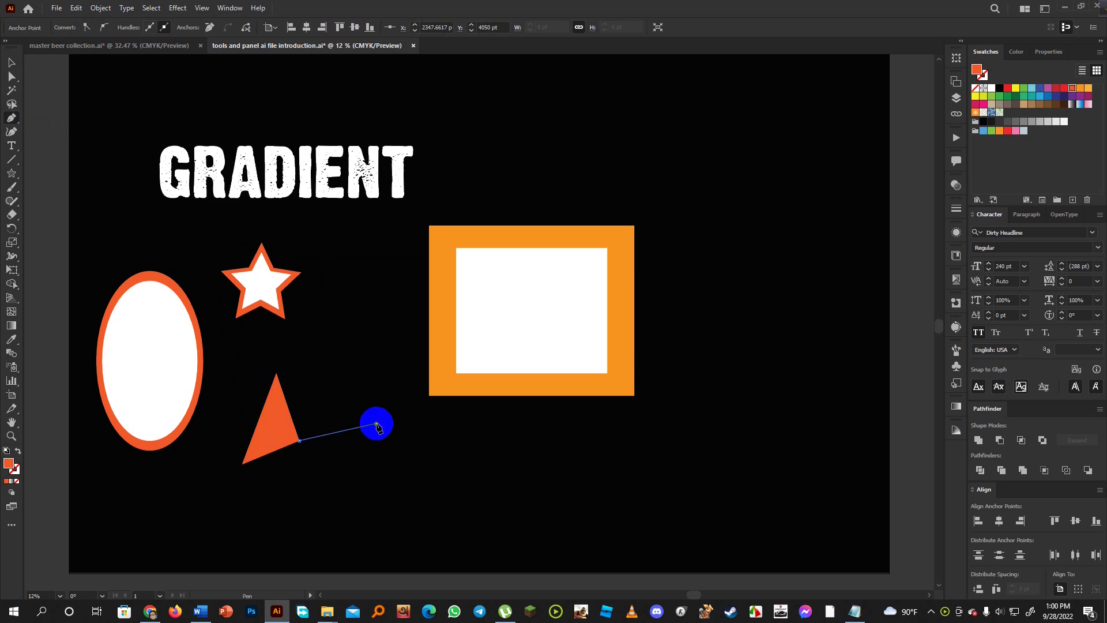
click(377, 426)
click(410, 465)
click(392, 513)
click(325, 504)
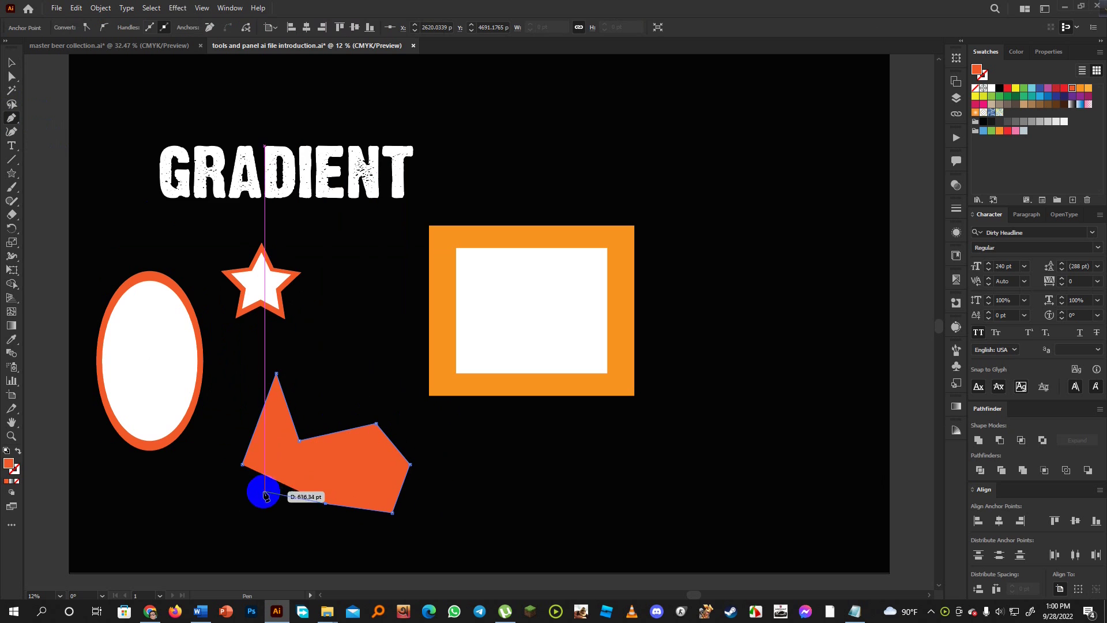
click(236, 540)
click(175, 522)
click(206, 473)
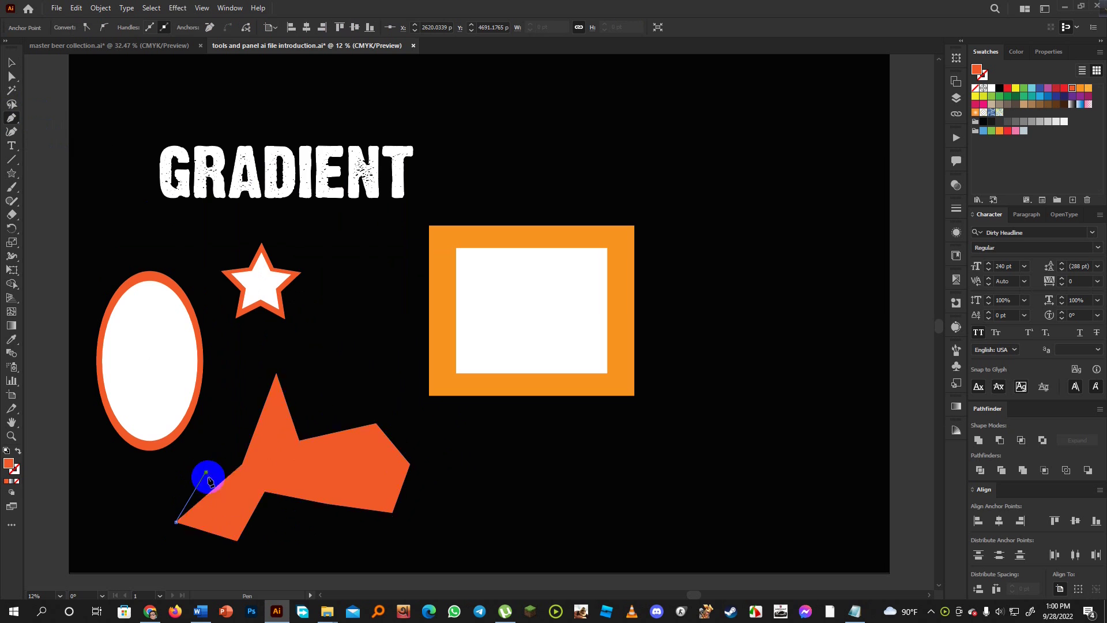
click(241, 468)
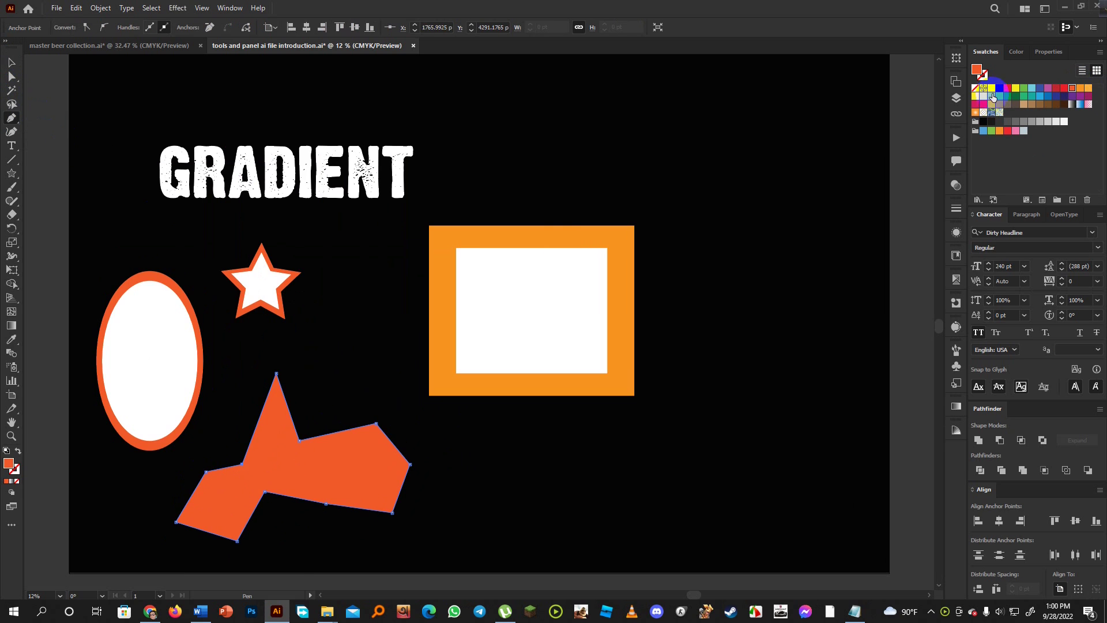
click(992, 90)
click(11, 63)
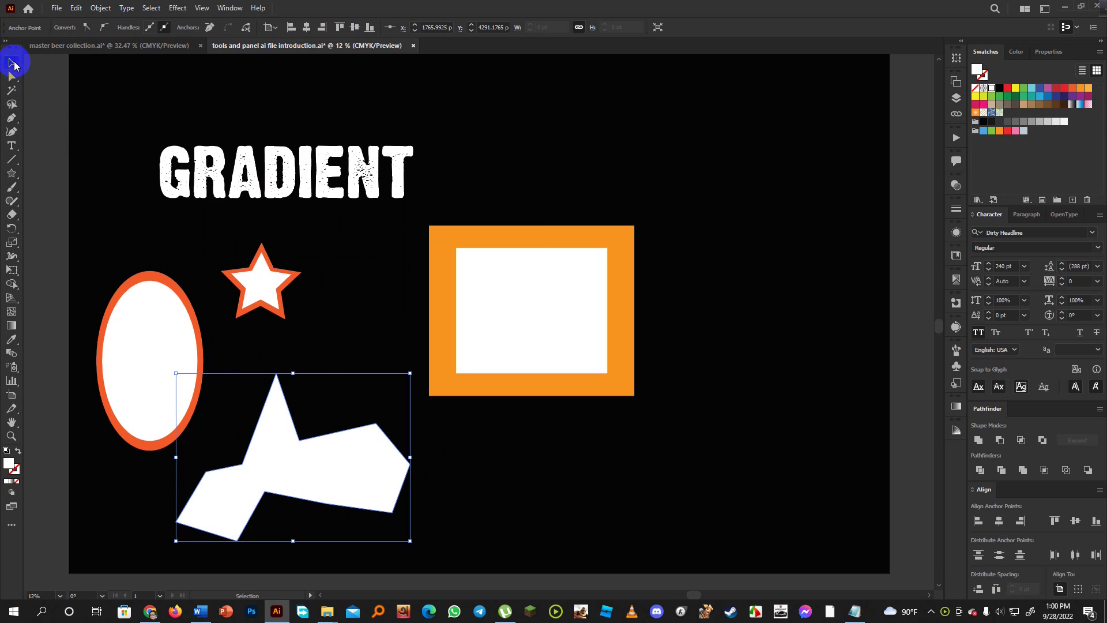
click(353, 368)
key(ctrl+z)
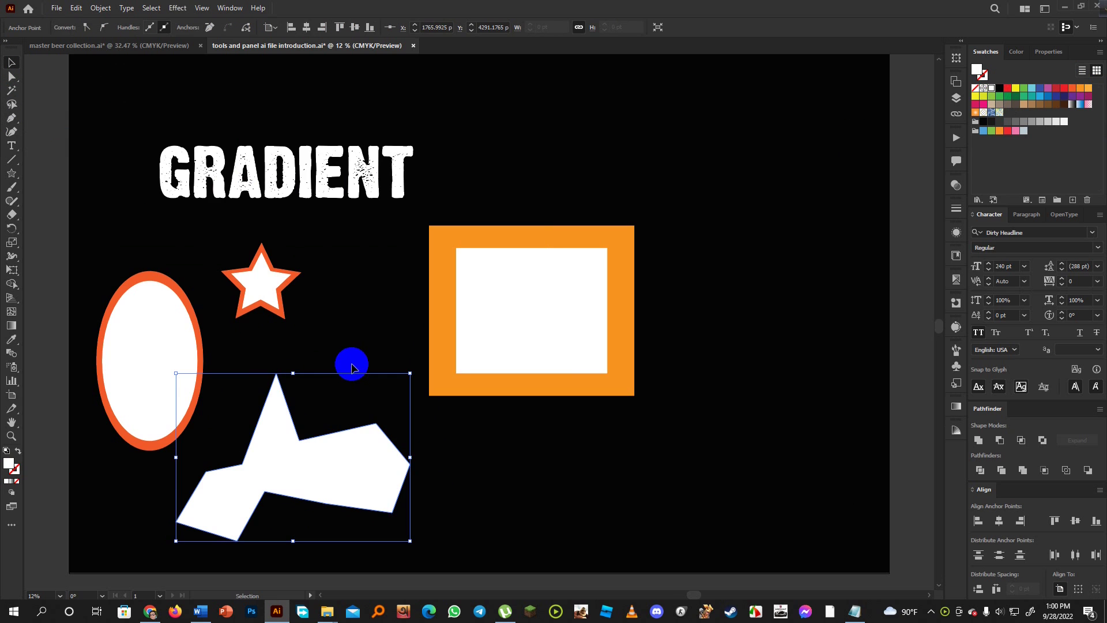
click(1072, 87)
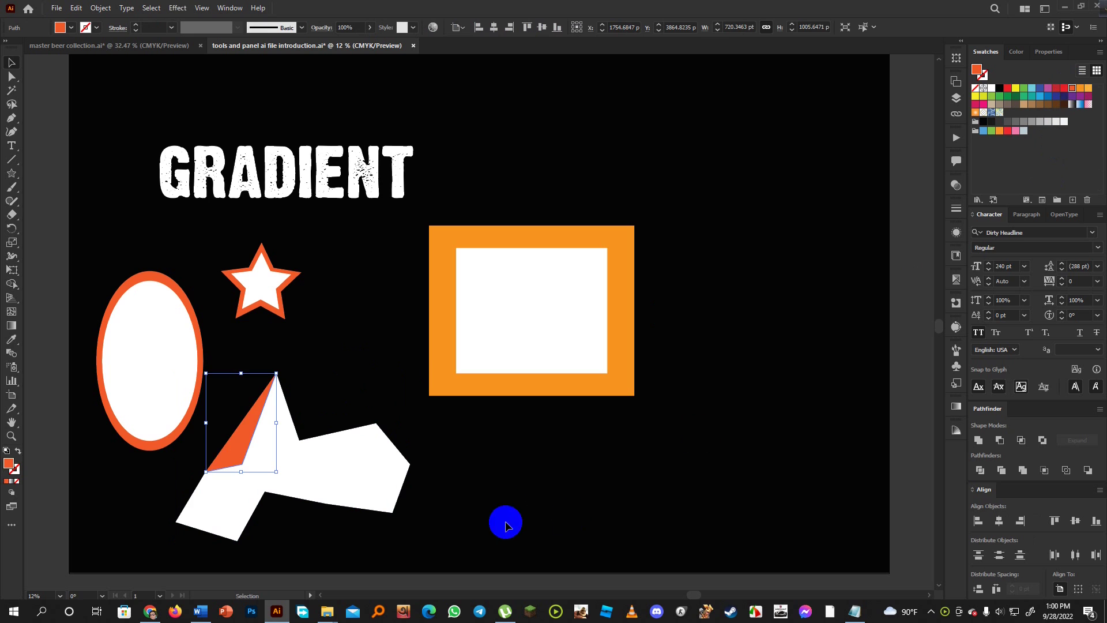
key(Delete)
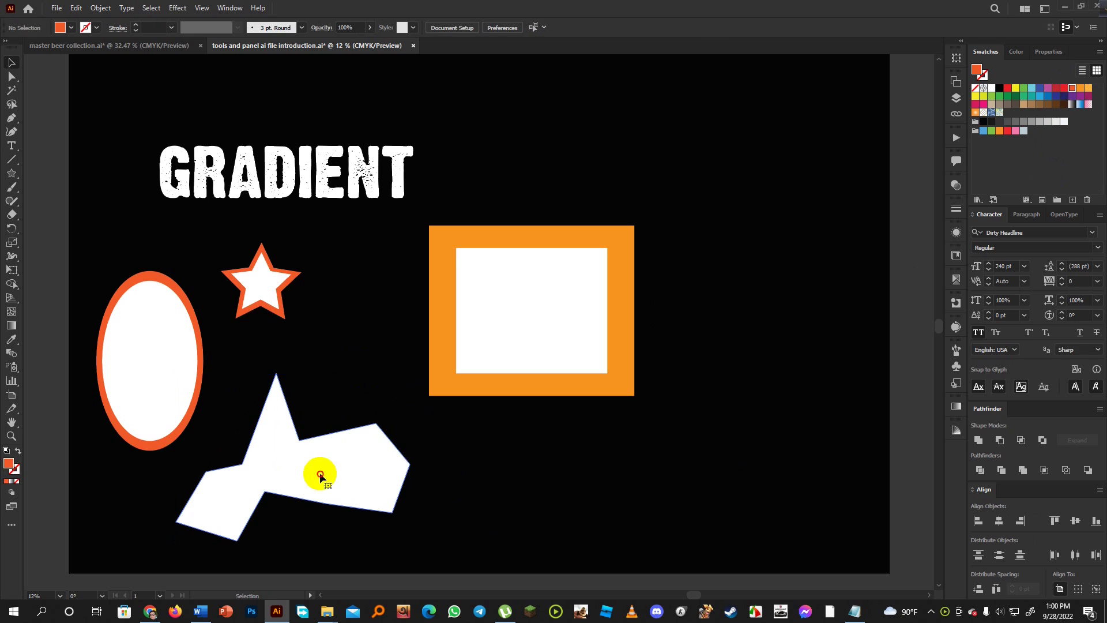
- Move the irregular white shape slightly right and down, and add a red-orange copy behind it enlarged from the centre to about 3046 × 2181 pt
click(320, 474)
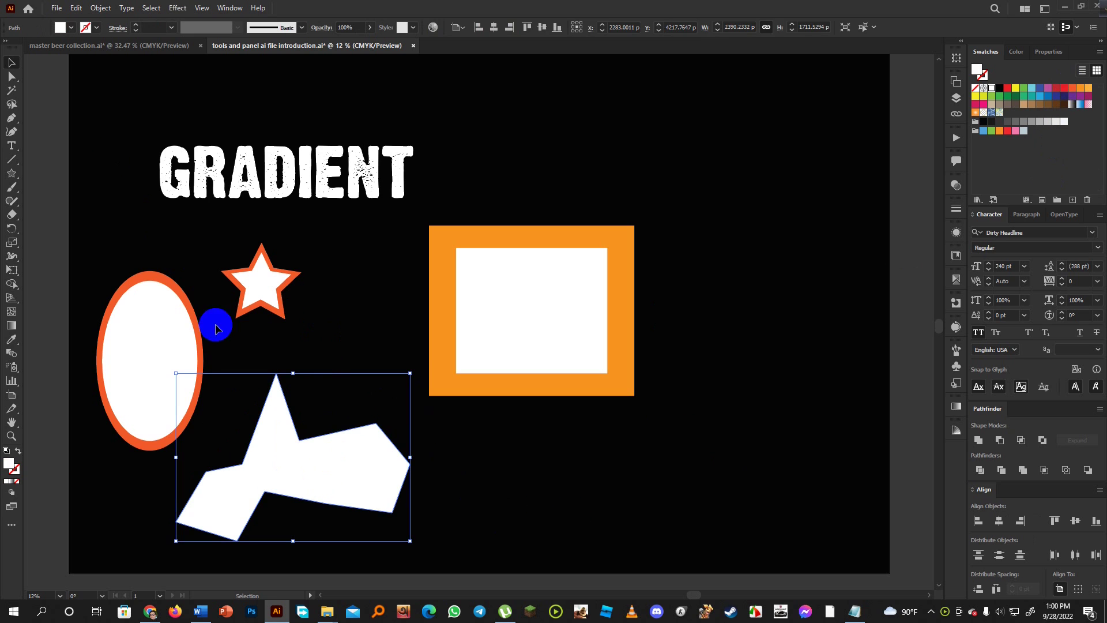
drag(330, 477, 363, 484)
key(a)
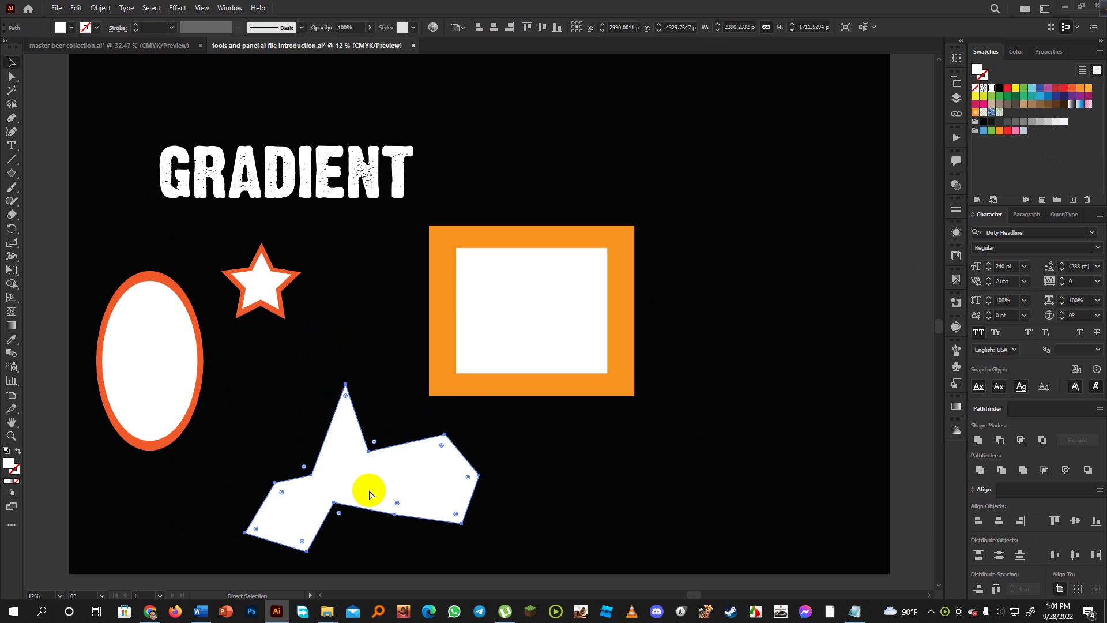
key(v)
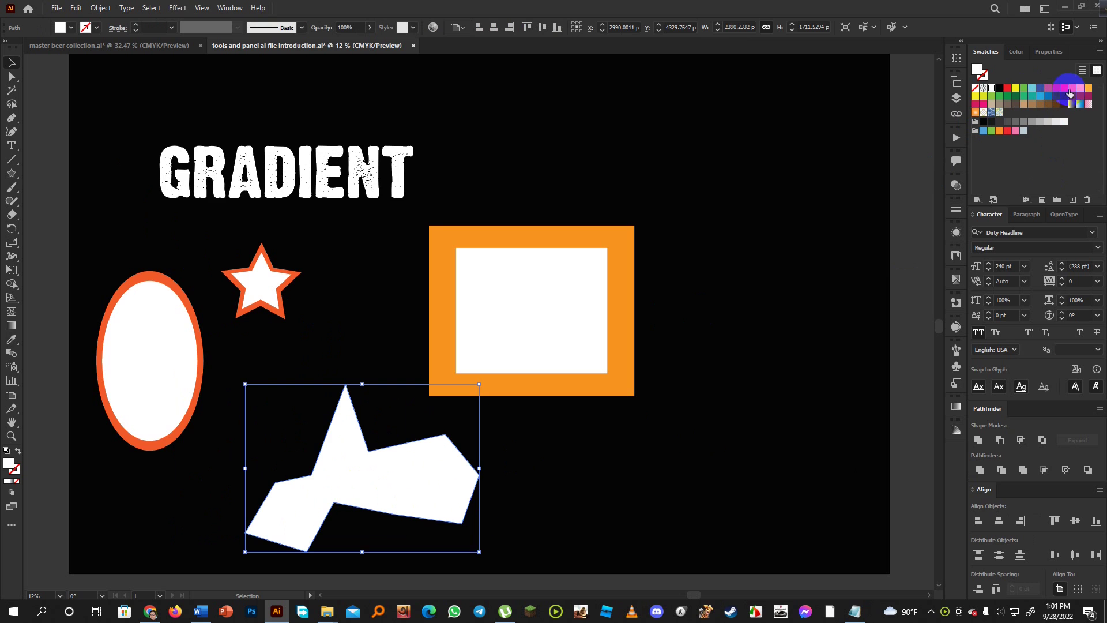
click(1071, 89)
drag(479, 470, 511, 469)
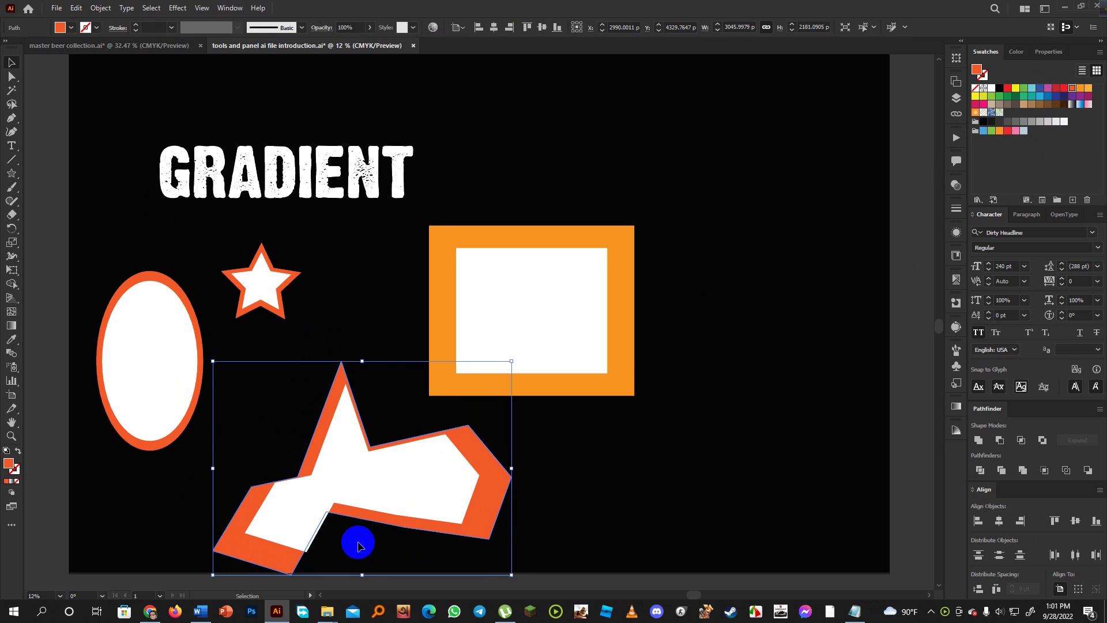
- Shrink the irregular white shape and its red-orange border together, and move them up to just below the star
click(362, 538)
click(495, 502)
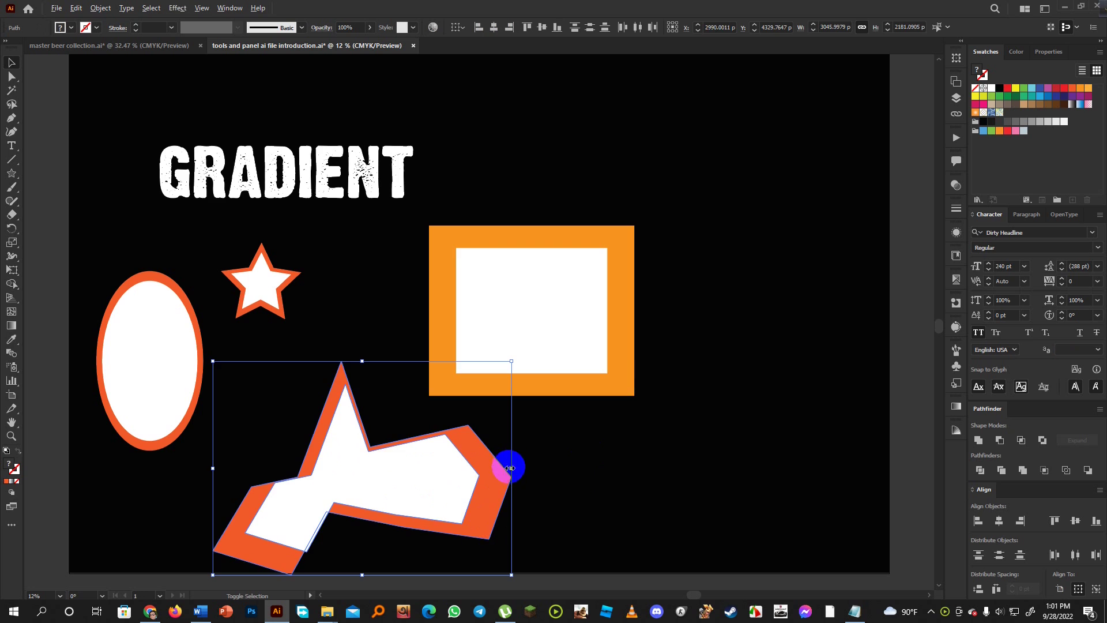
drag(512, 469, 312, 328)
click(442, 482)
- Place a copy of only the small white irregular shape below its red-orange bordered original
click(334, 344)
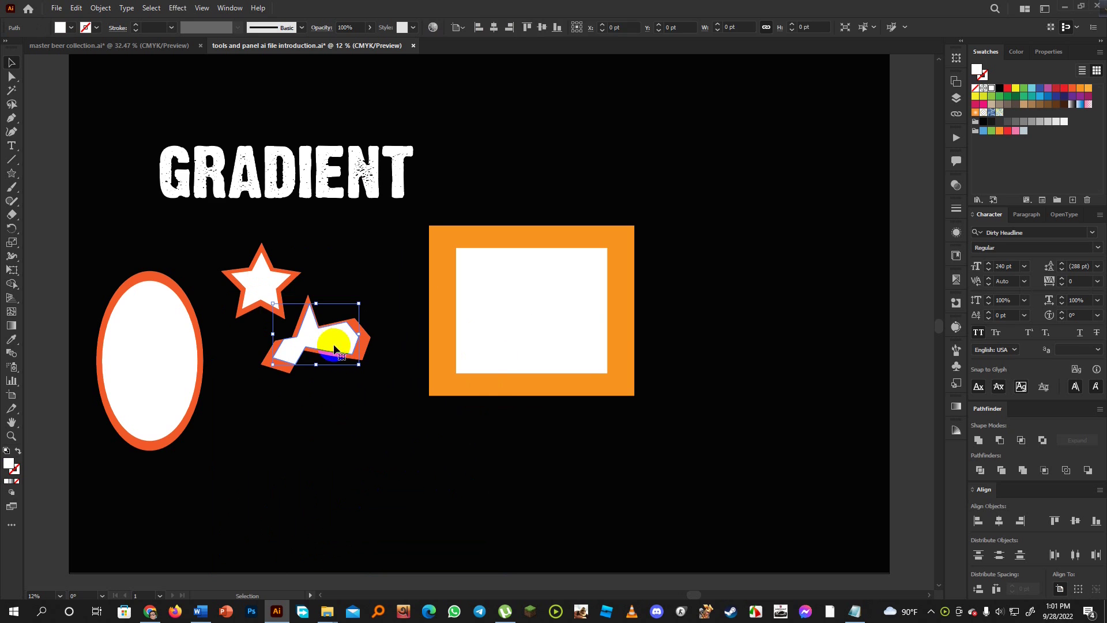
drag(321, 334, 380, 450)
click(545, 465)
- Place a smaller copy of the white ellipse, about 766 × 1287 pt, below the rectangle's lower right corner
click(186, 376)
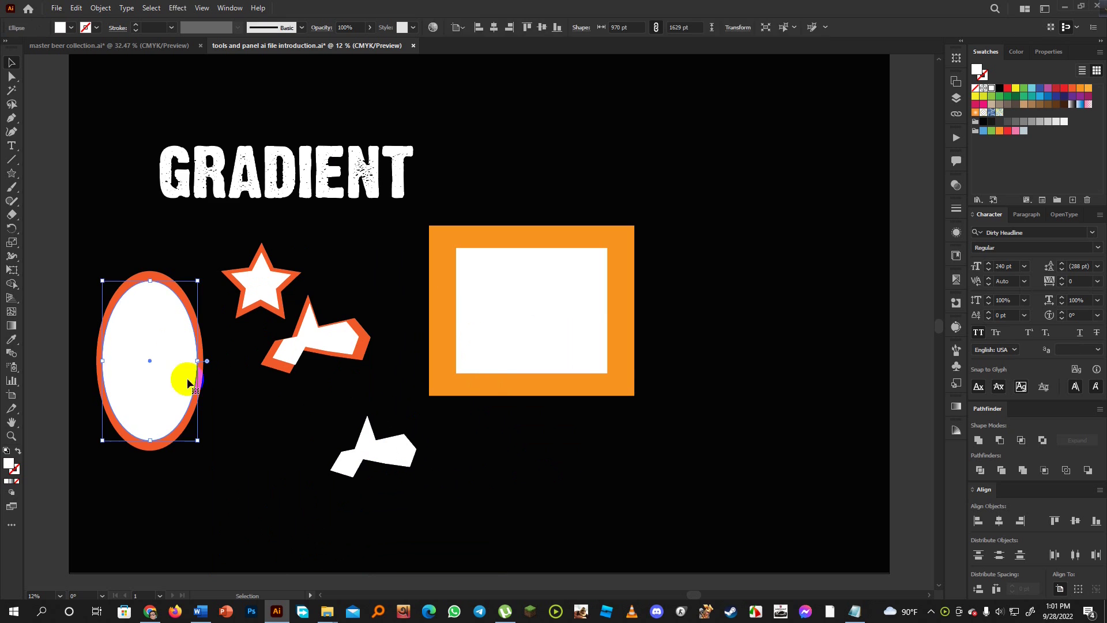
click(218, 398)
drag(151, 344, 665, 403)
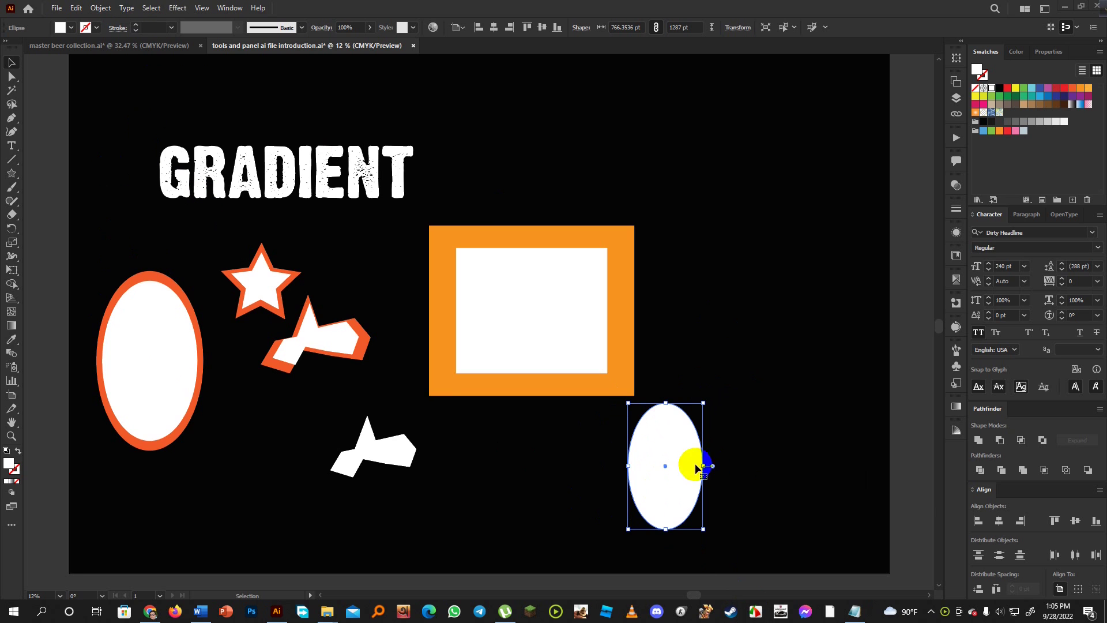
- Offset the white ellipse copy's path by 90 pt with miter joins, and fill the offset shape red-orange
click(102, 9)
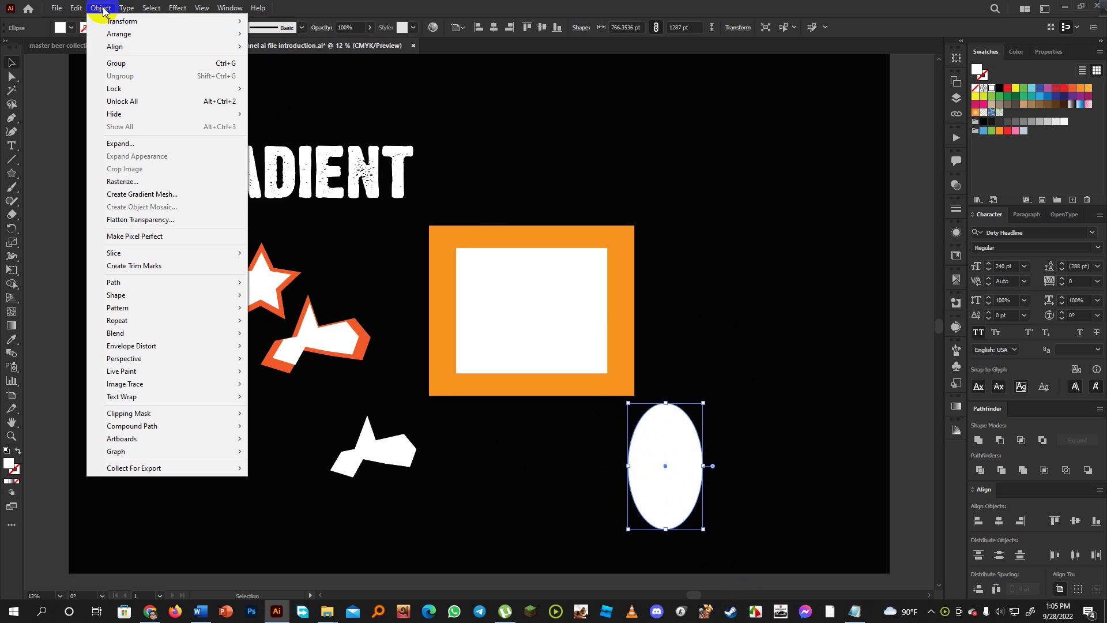
mouse_move(115, 284)
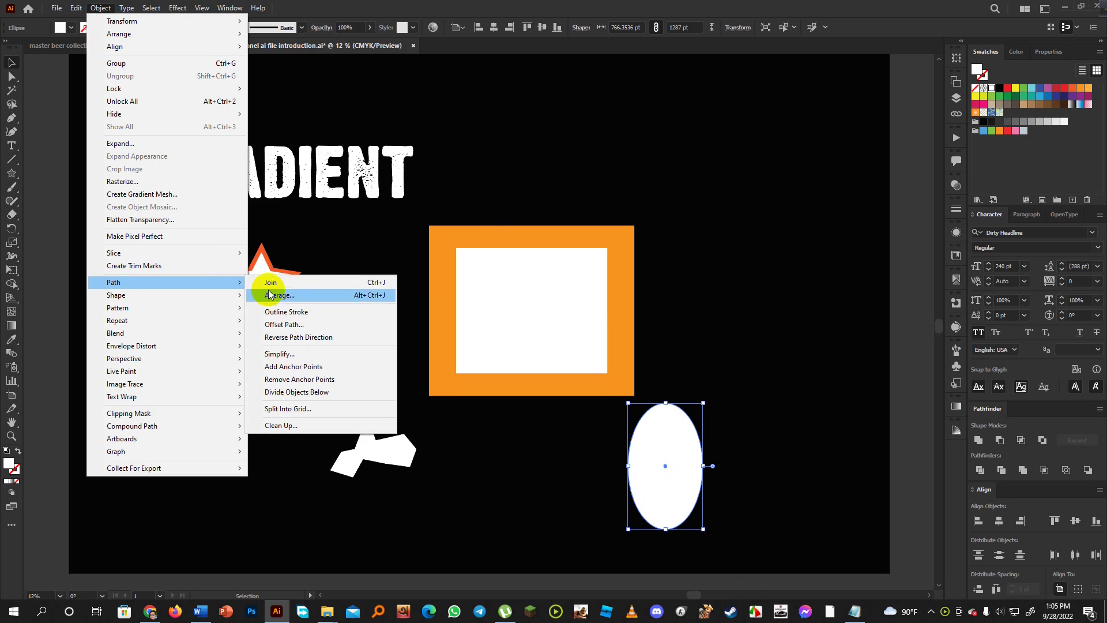
click(286, 326)
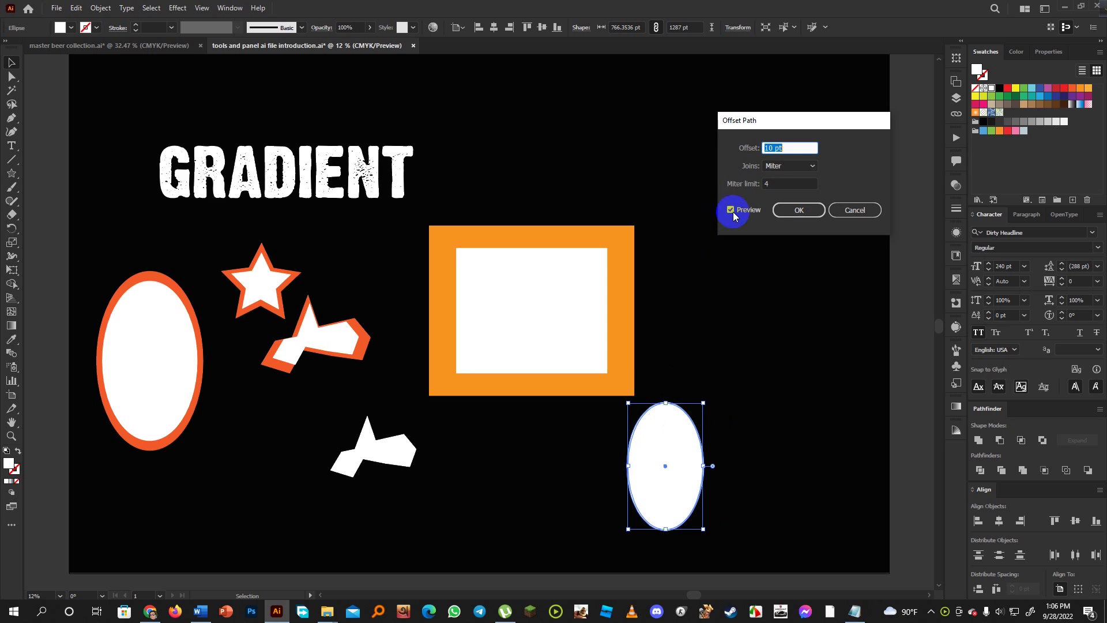
double_click(771, 148)
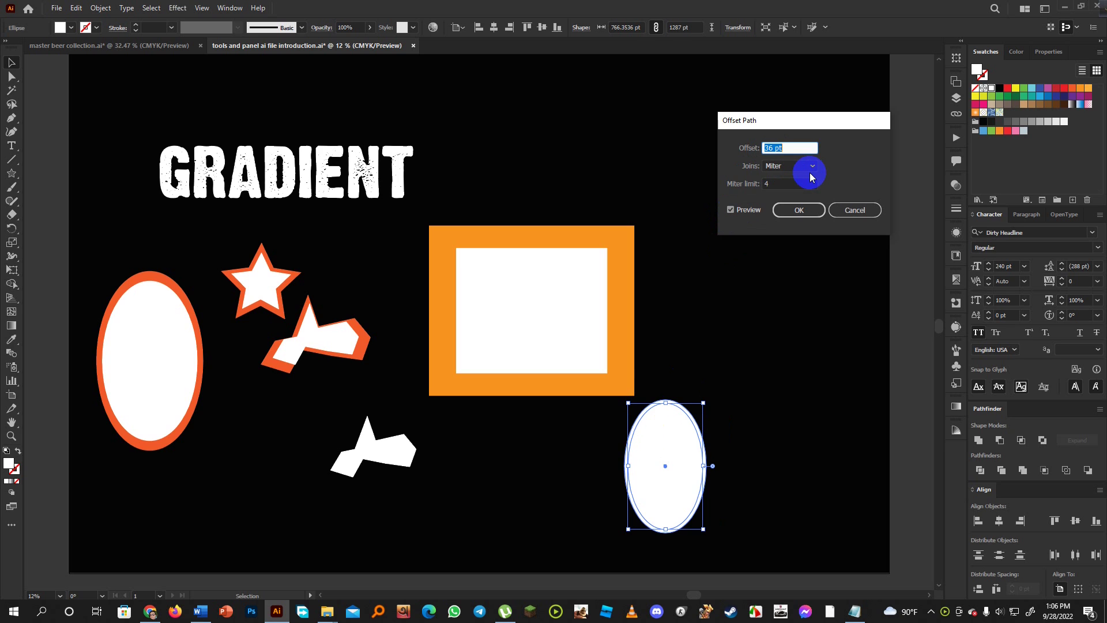
key(Up)
key(Up)
key(Up)
key(Up)
key(shift+Up)
key(shift+Up)
key(shift+Up)
key(shift+Up)
key(shift+Up)
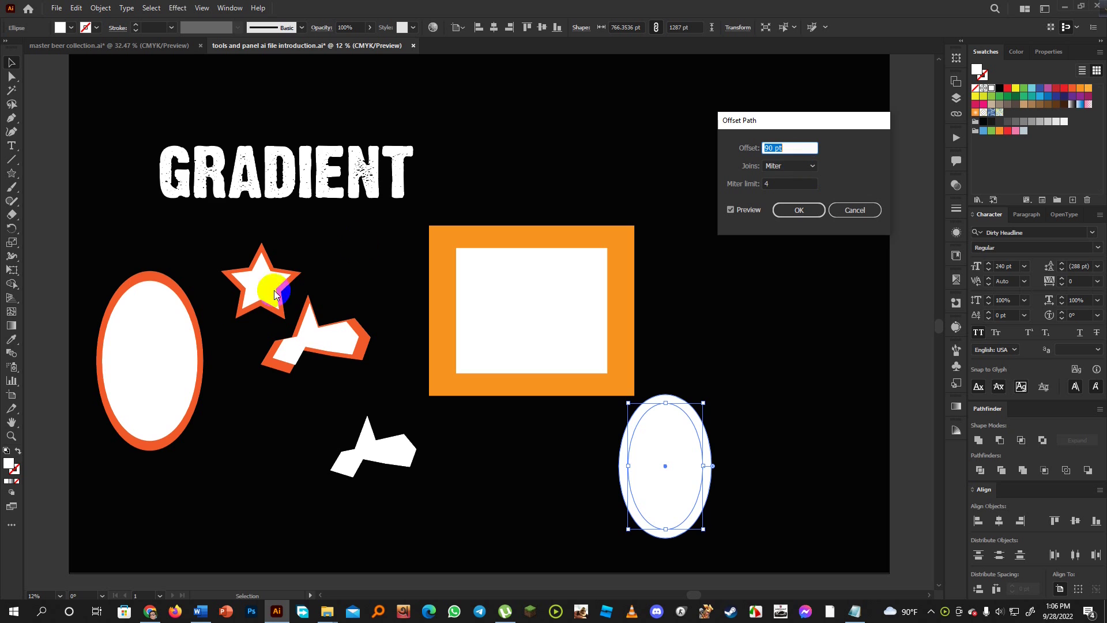
click(558, 517)
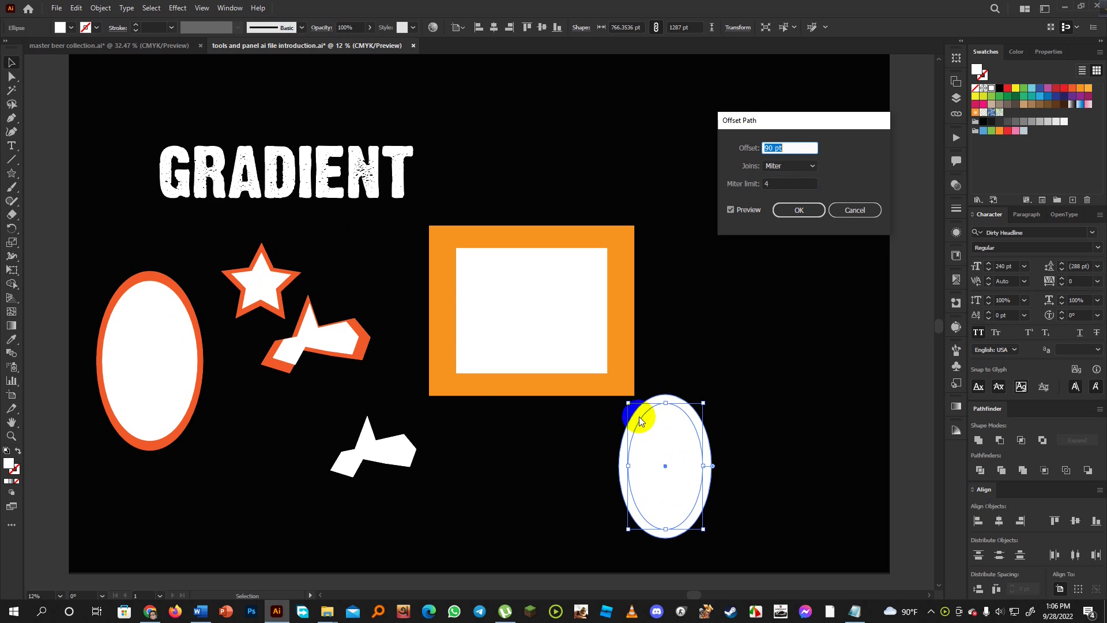
click(813, 215)
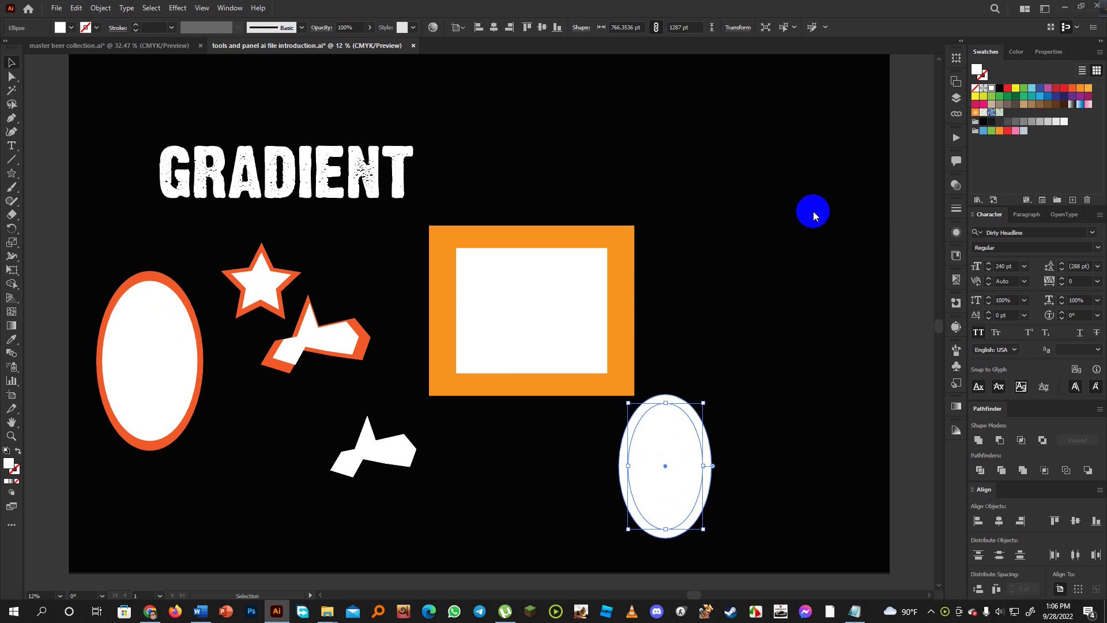
click(1072, 88)
click(795, 369)
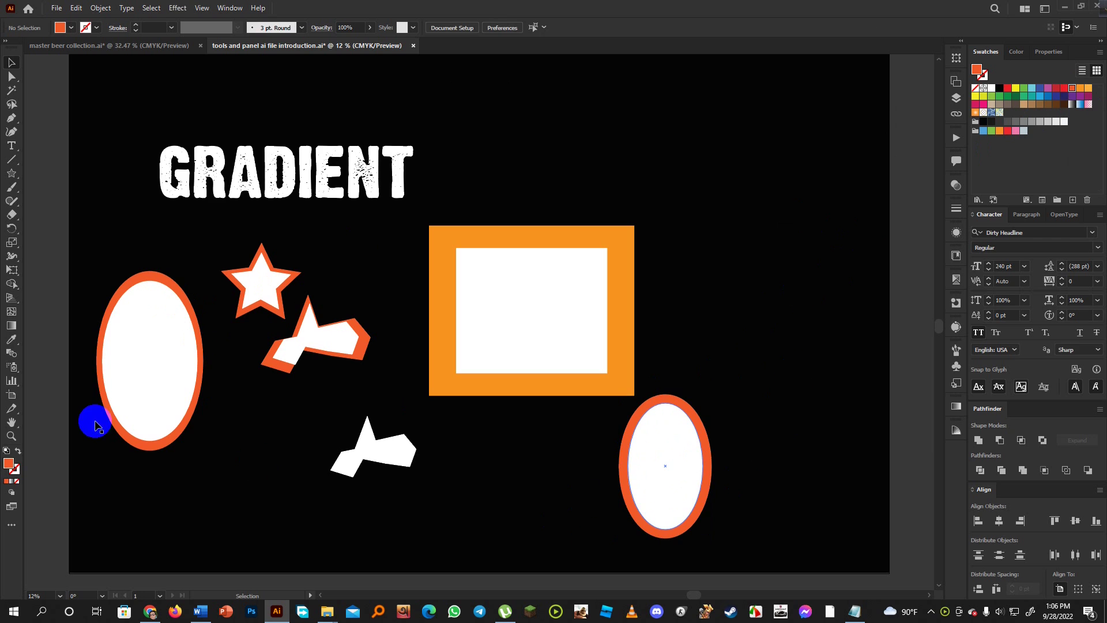
- Move the original red-orange bordered ellipse beside the offset ellipse on its right, and resize it to a slightly larger size than that ellipse
click(160, 384)
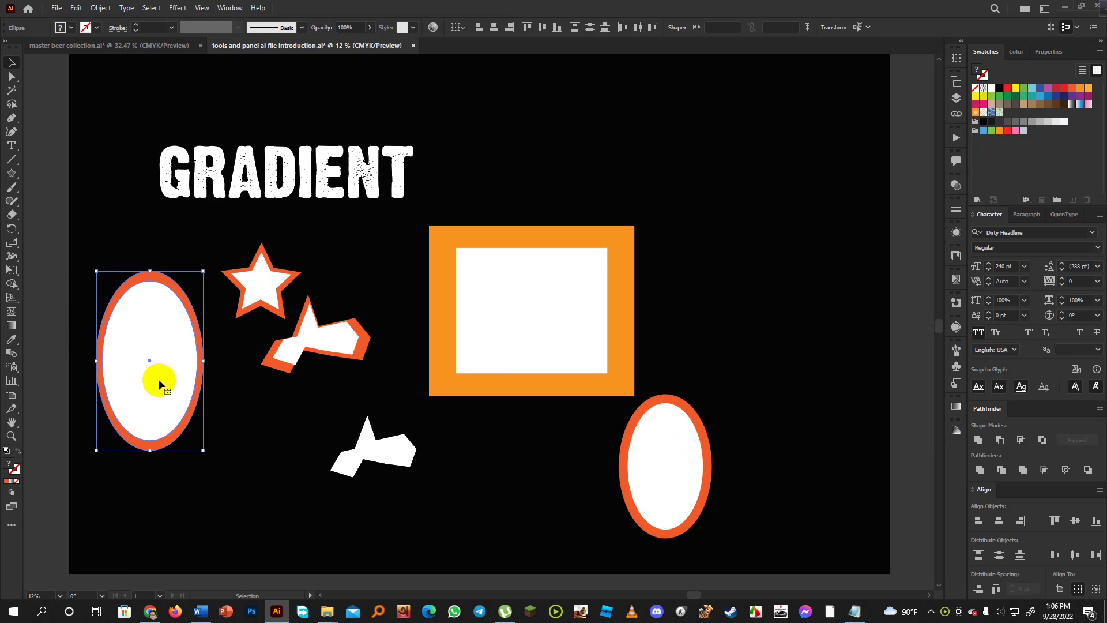
drag(150, 270, 150, 313)
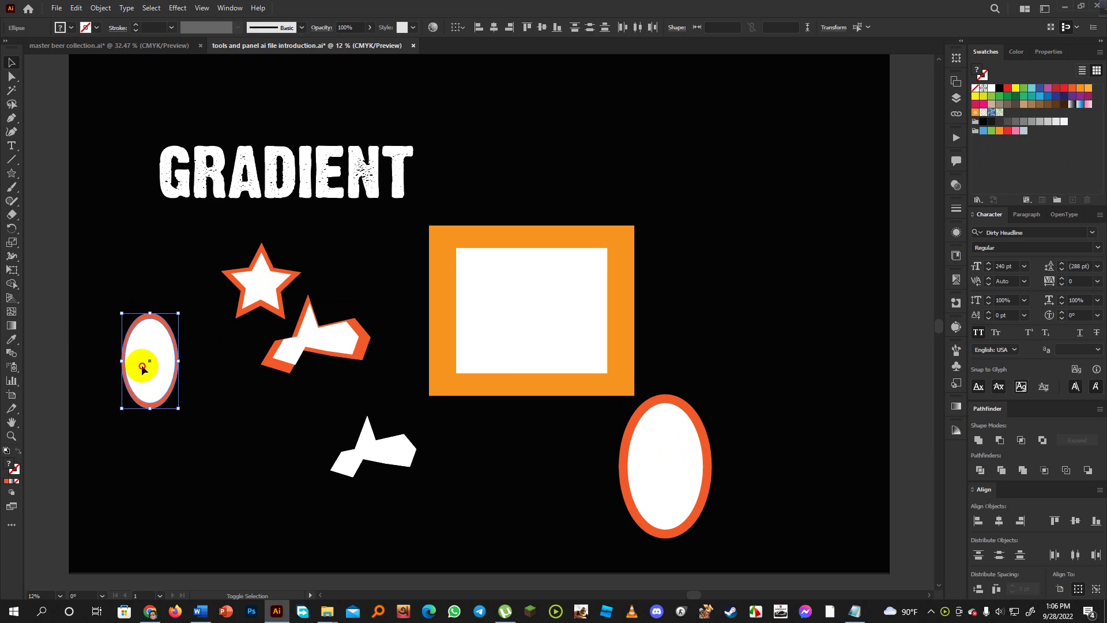
drag(143, 367, 747, 476)
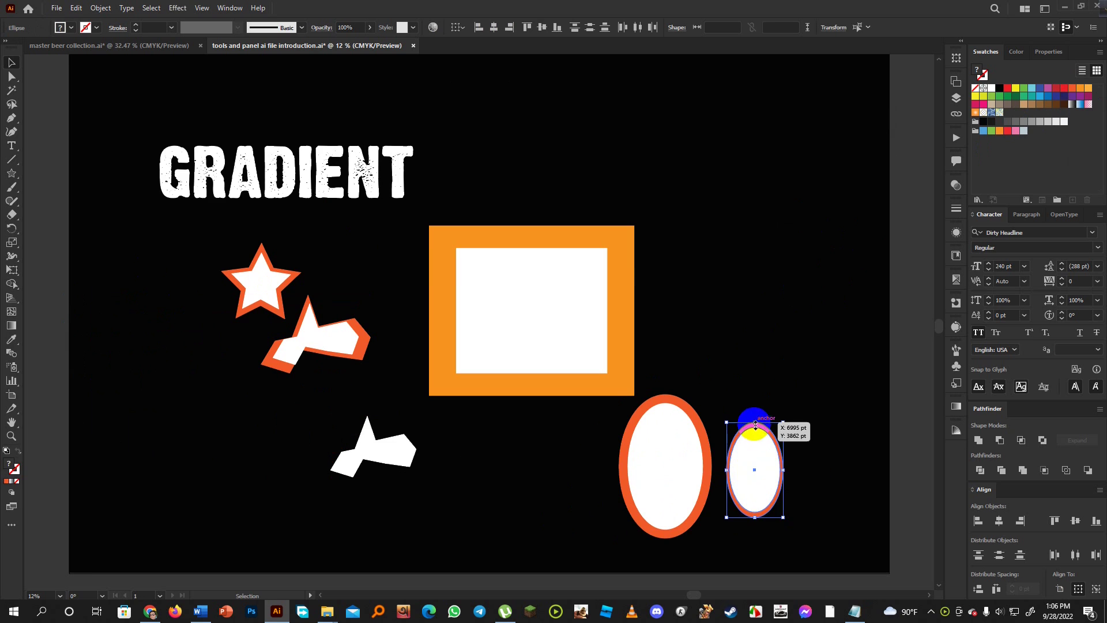
drag(757, 422, 755, 382)
drag(755, 518, 754, 531)
drag(765, 462, 776, 468)
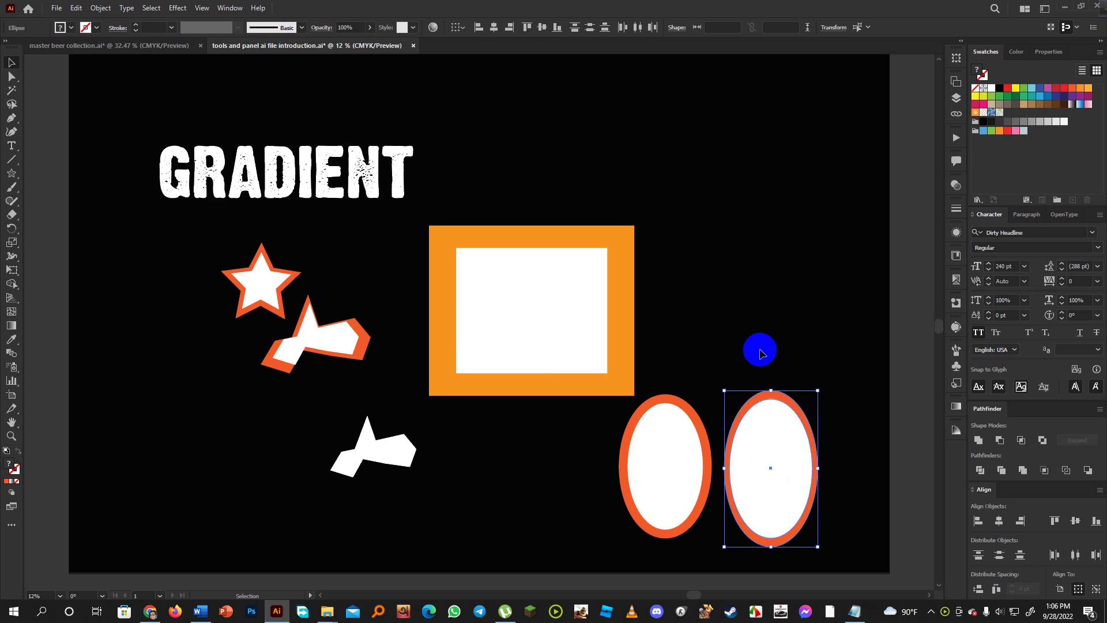
click(758, 345)
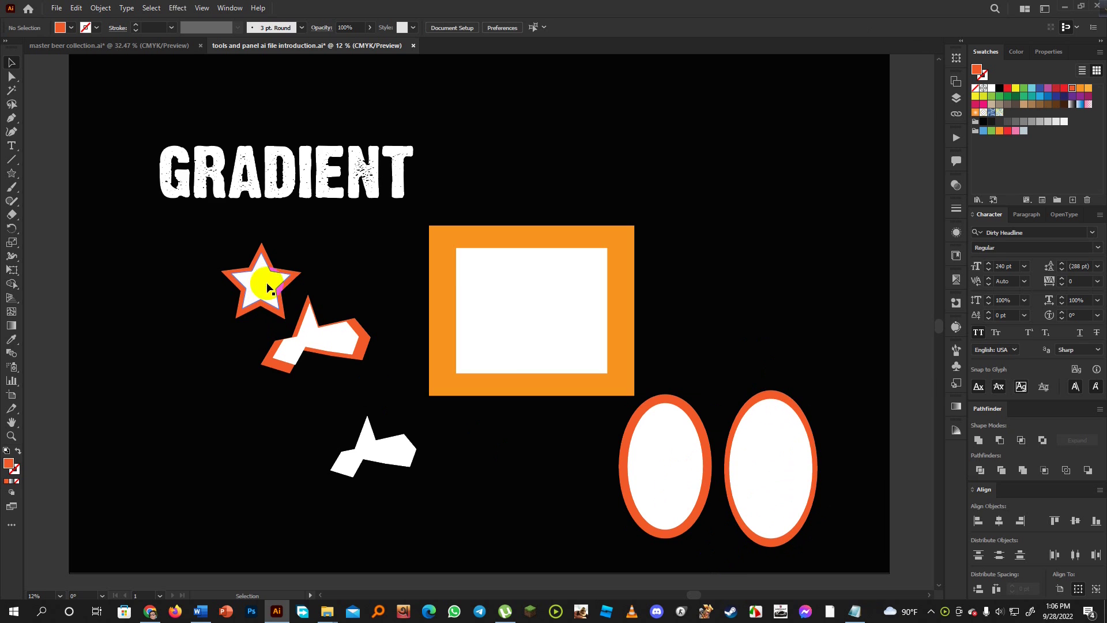
- Copy the white star below the rectangle at about 1172 × 1121 pt, and give it a green border with a 90 pt Offset Path
drag(267, 290, 509, 436)
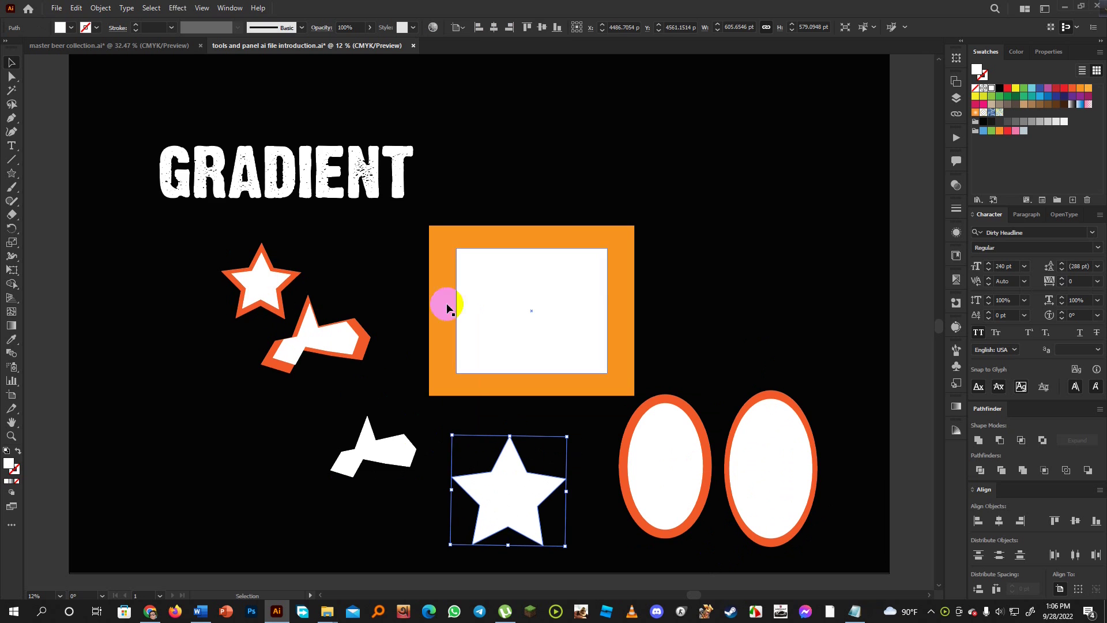
click(97, 8)
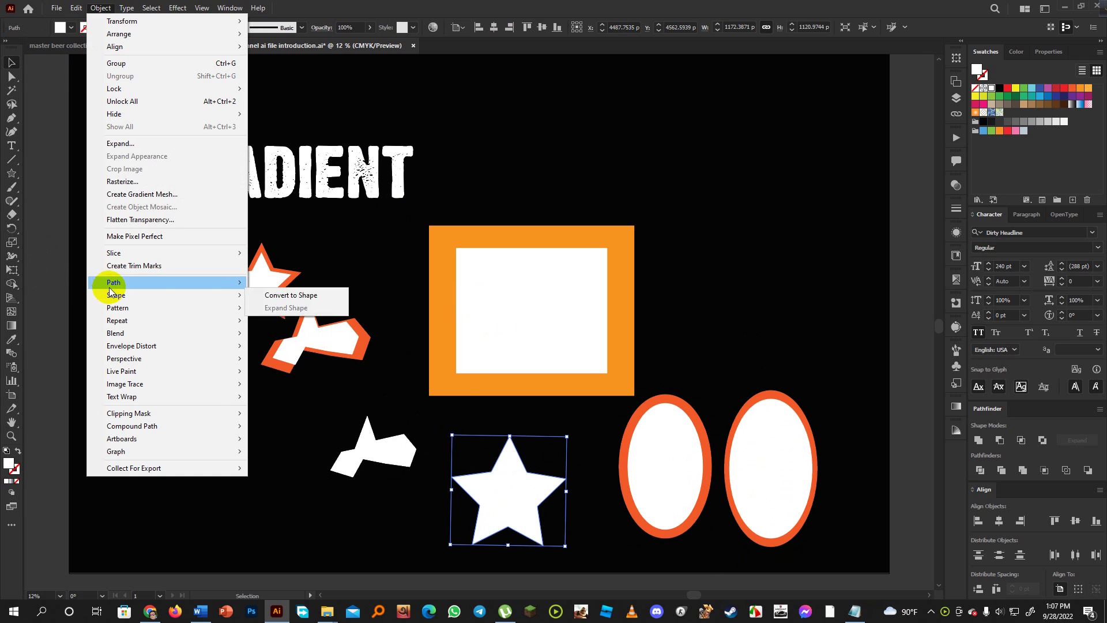
mouse_move(109, 288)
click(285, 324)
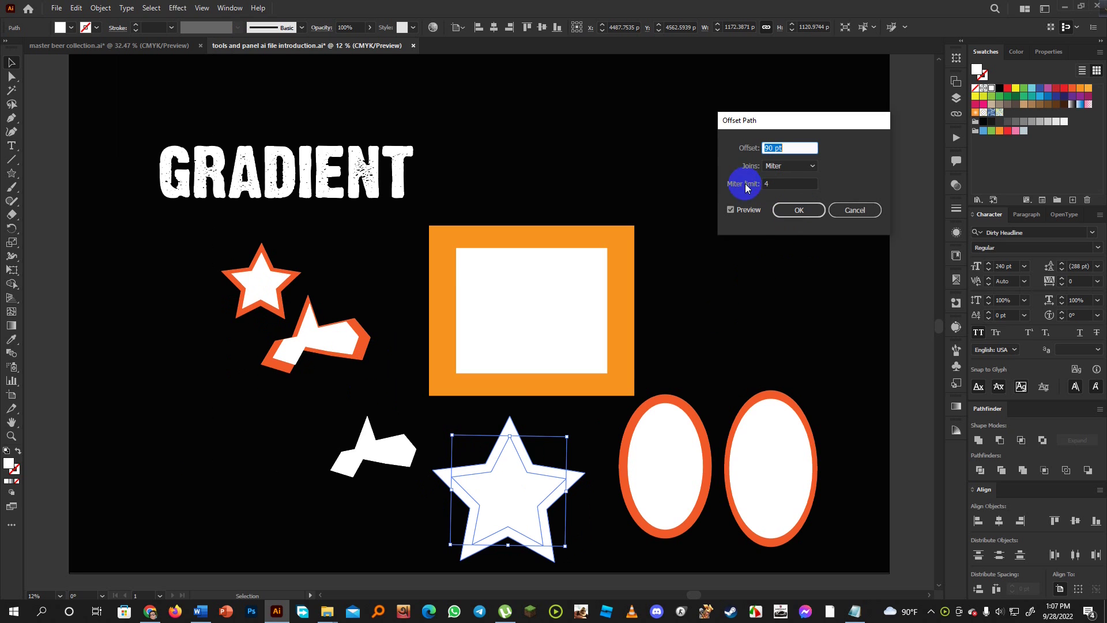
click(783, 145)
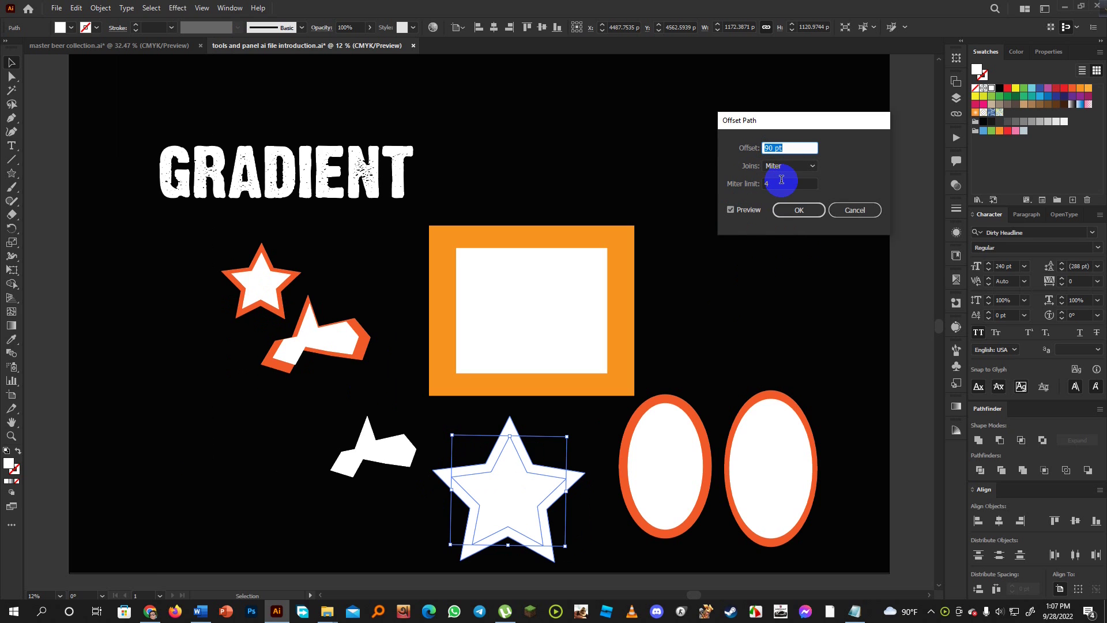
click(799, 211)
click(771, 150)
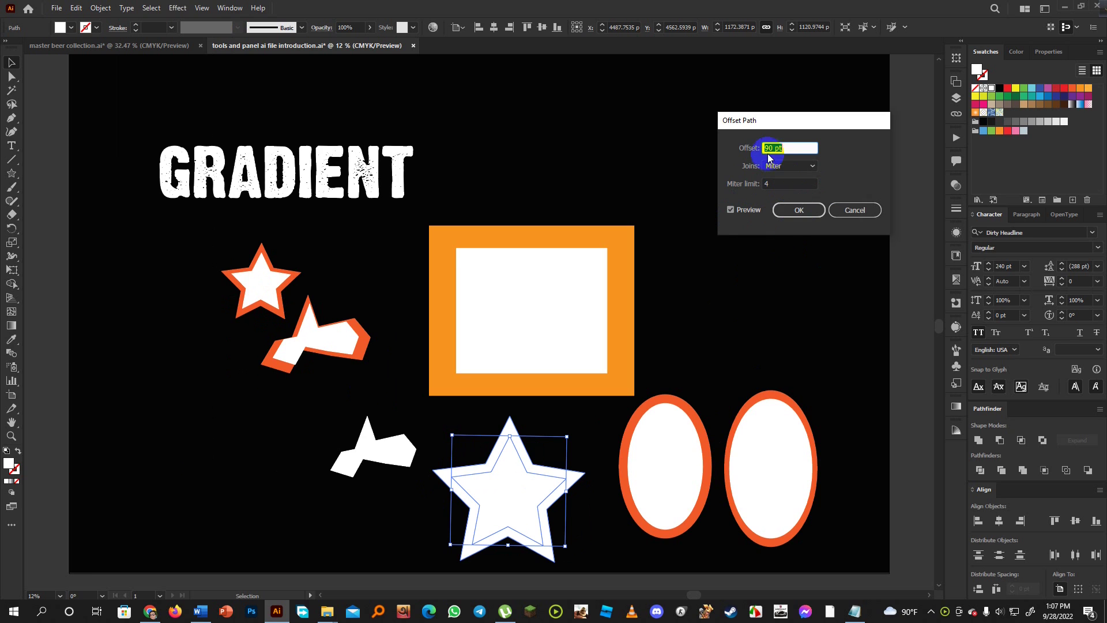
click(800, 211)
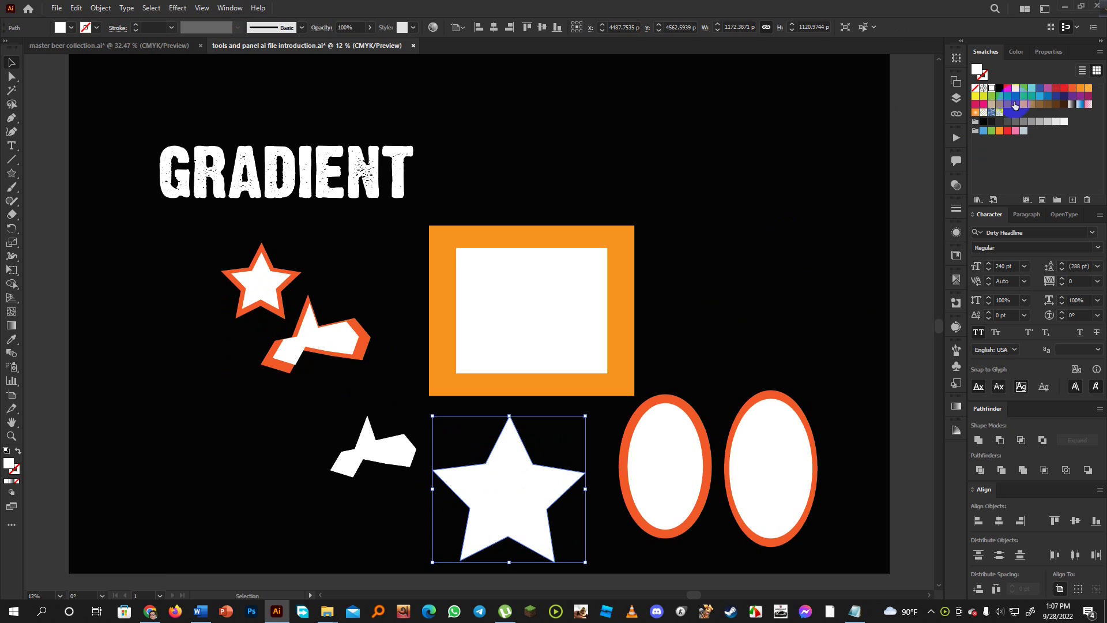
click(1024, 88)
click(798, 254)
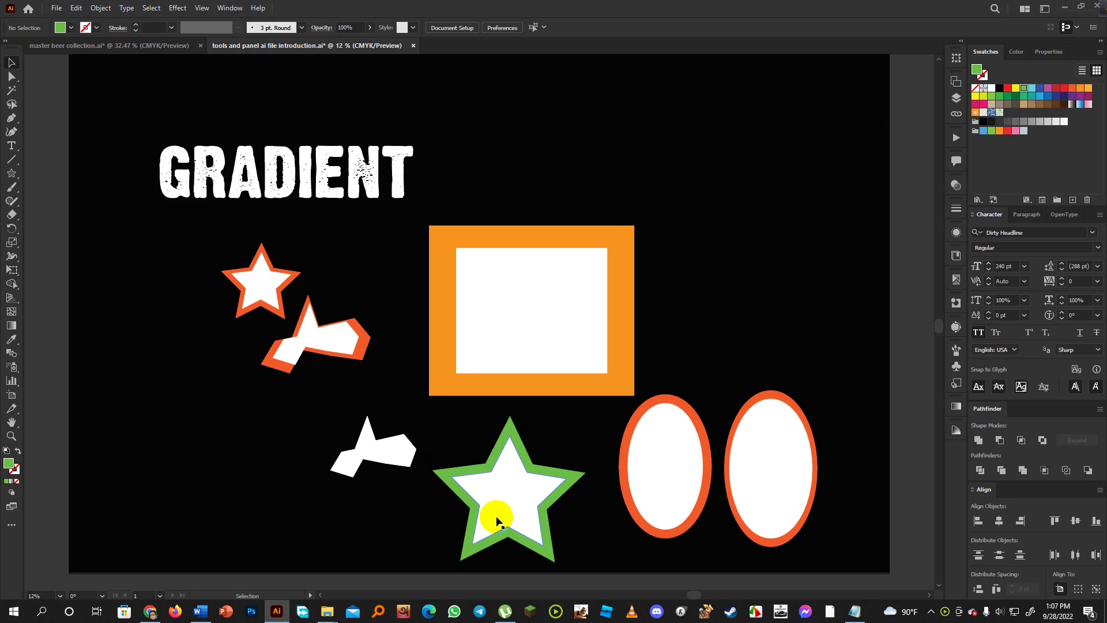
- Enlarge the unbordered irregular white shape to about 1948 × 1394 pt, and give it a blue border with a 90 pt Offset Path
click(396, 447)
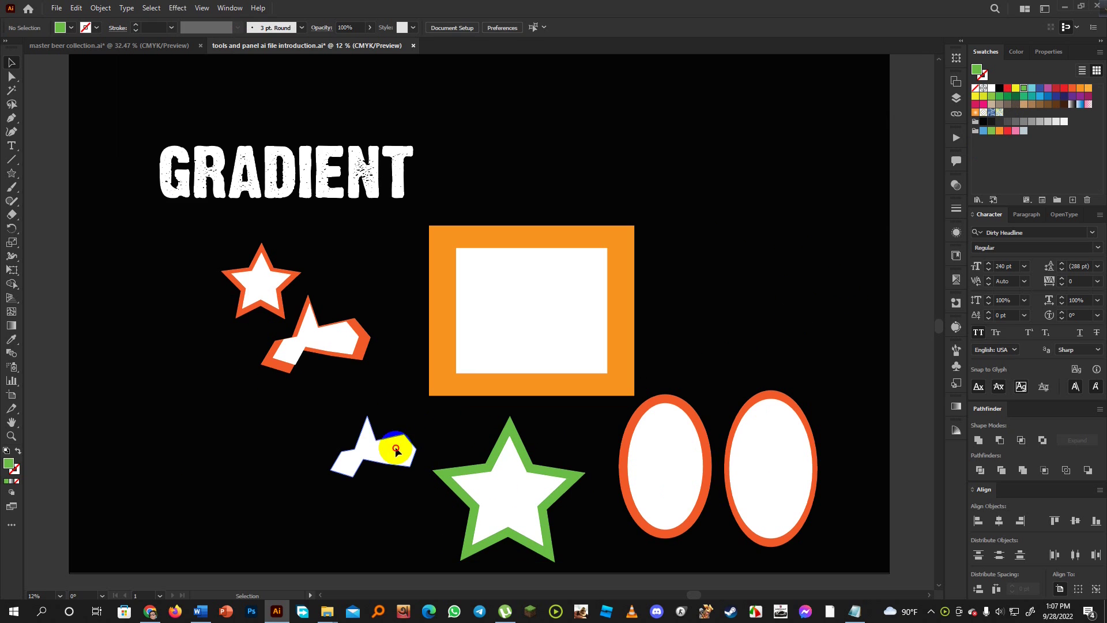
shift+drag(331, 448, 226, 447)
click(102, 9)
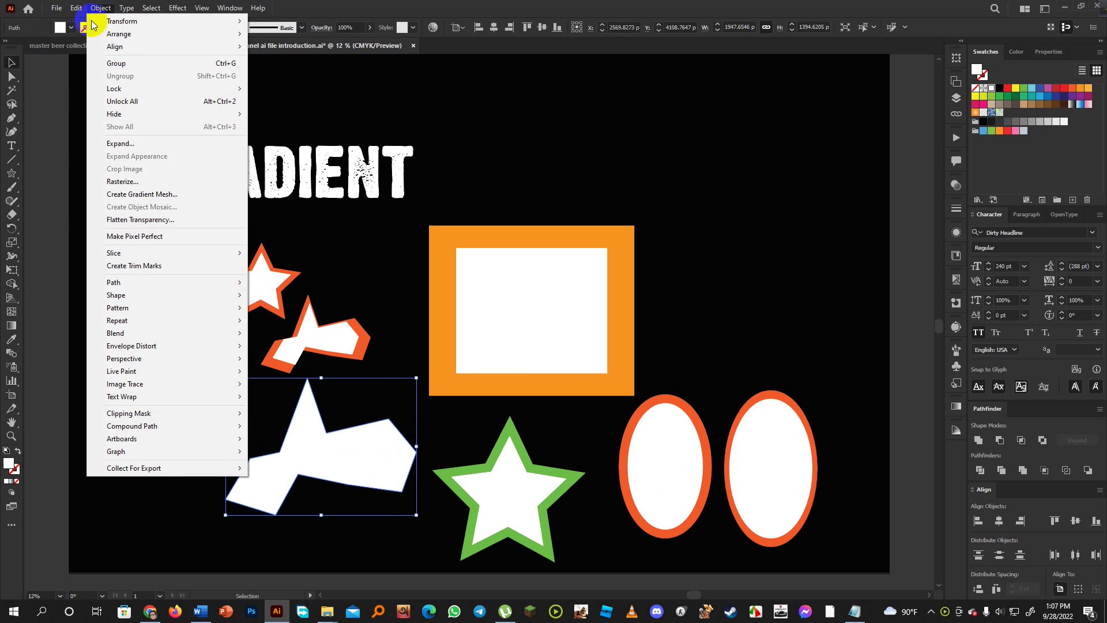
mouse_move(110, 282)
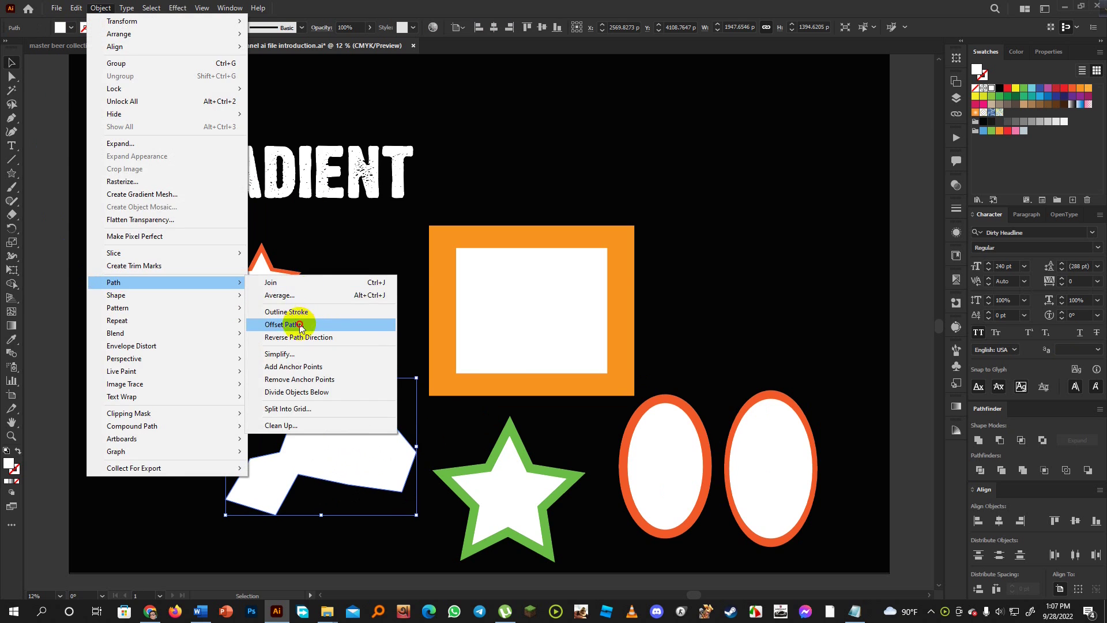
click(285, 324)
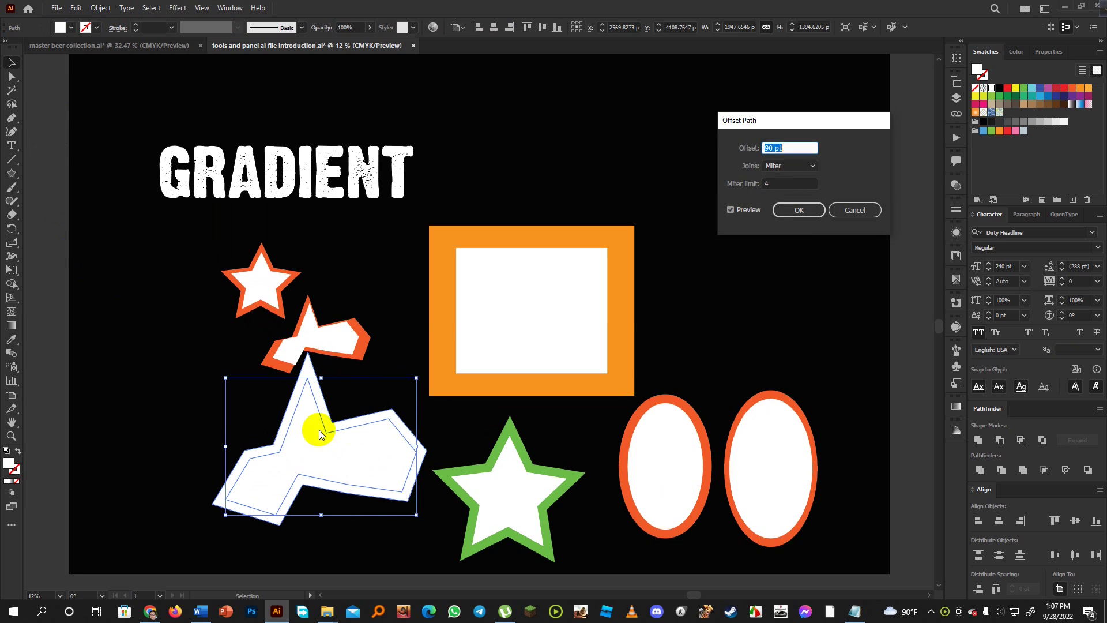
click(798, 212)
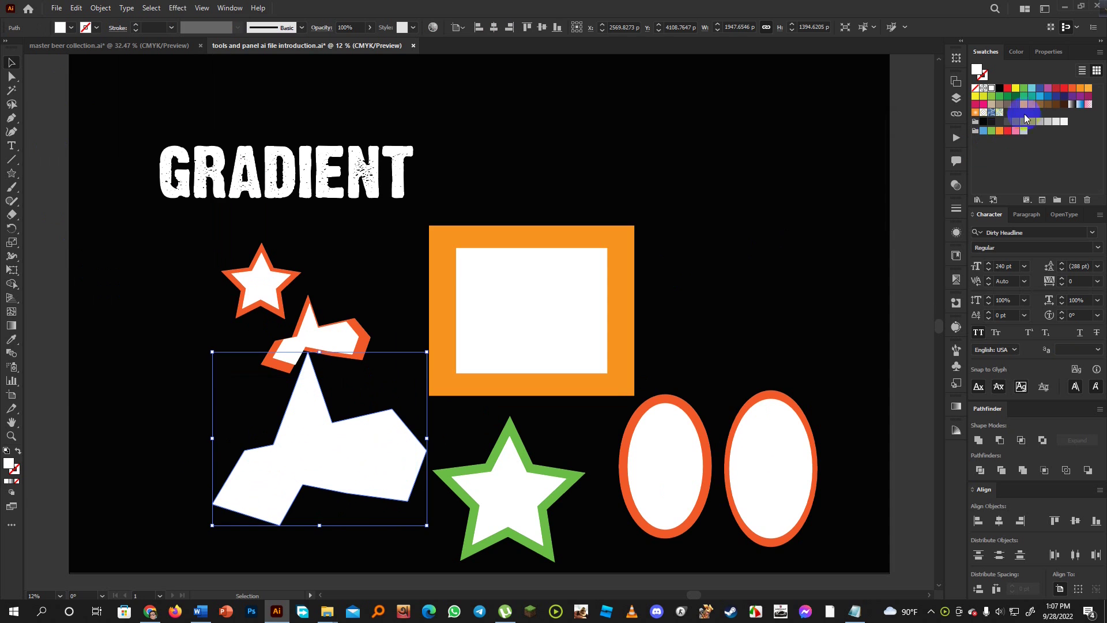
click(1040, 96)
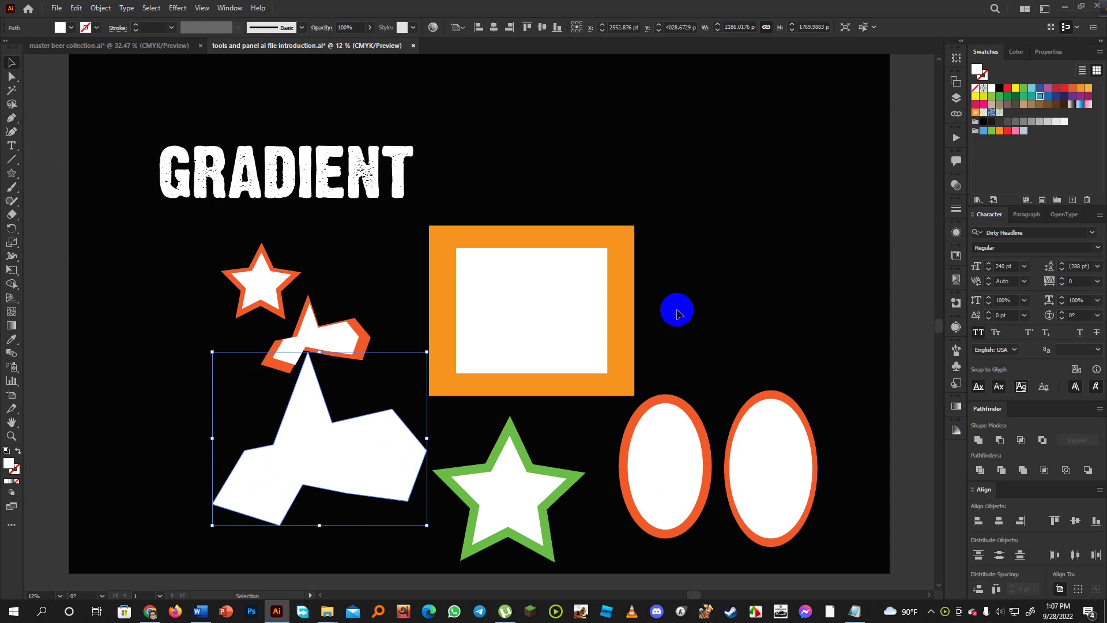
click(379, 242)
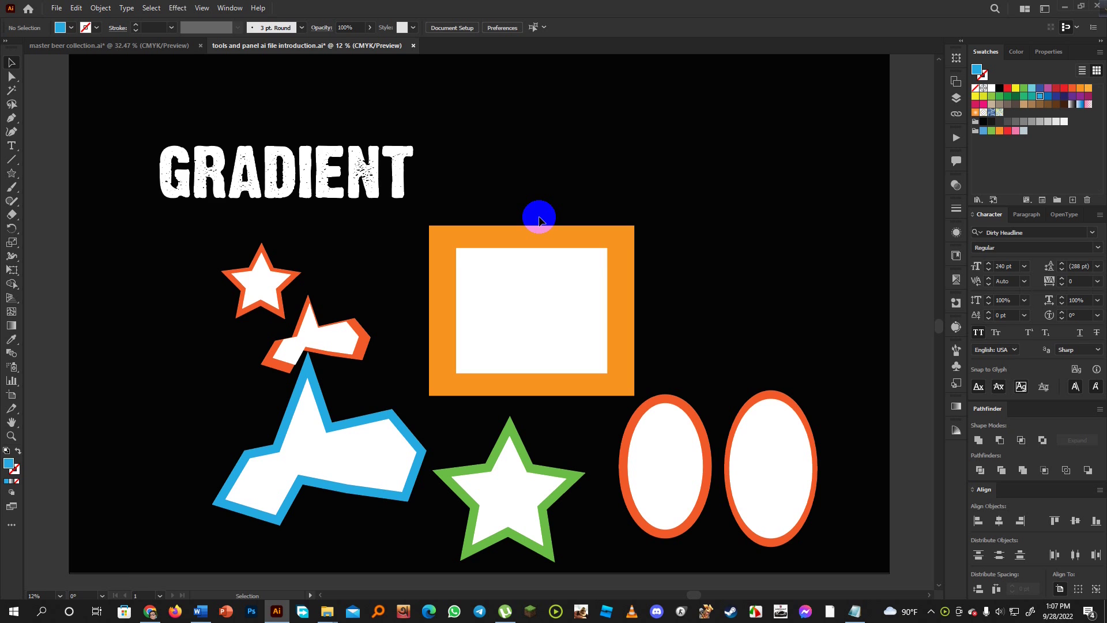
- Enlarge the white GRADIENT lettering to about 5318 × 1097 pt, extending it across the area above the rectangle
click(408, 167)
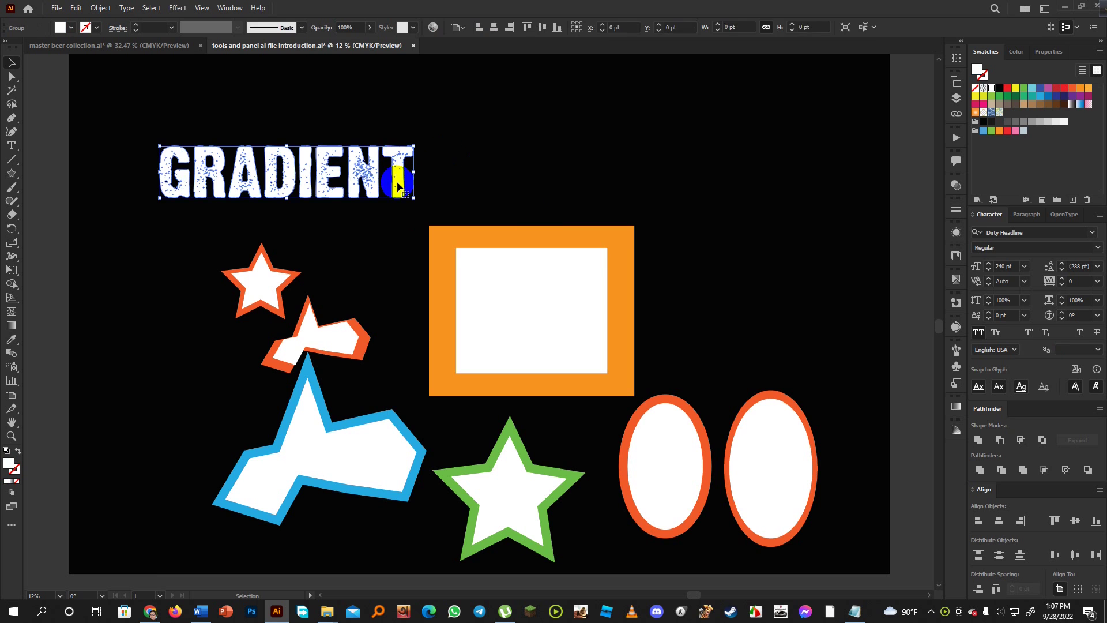
drag(416, 145, 717, 92)
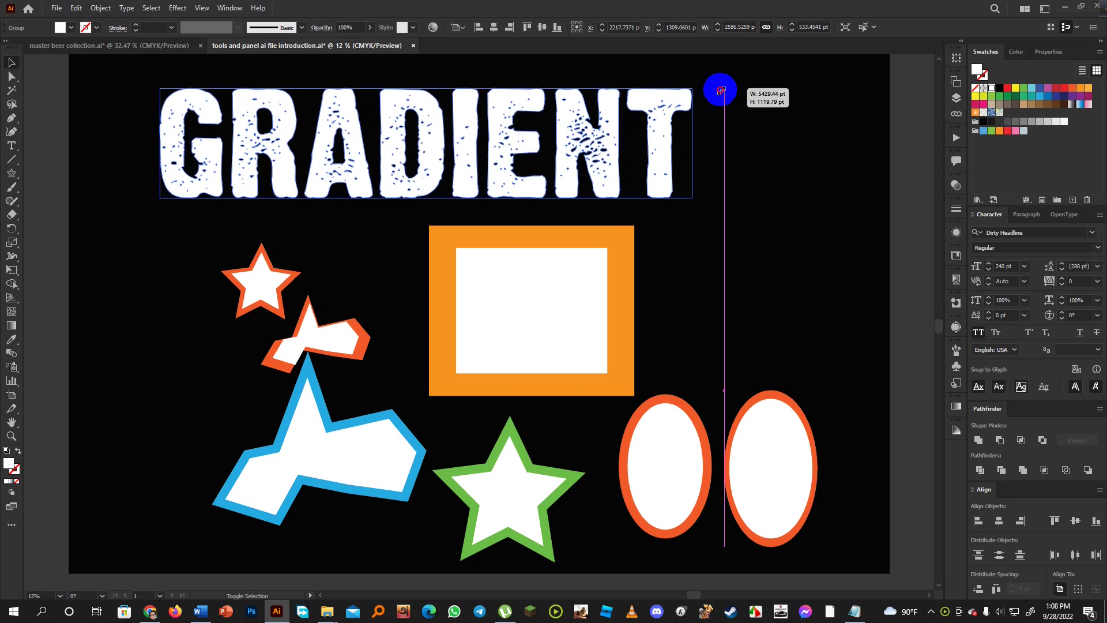
click(727, 242)
click(456, 186)
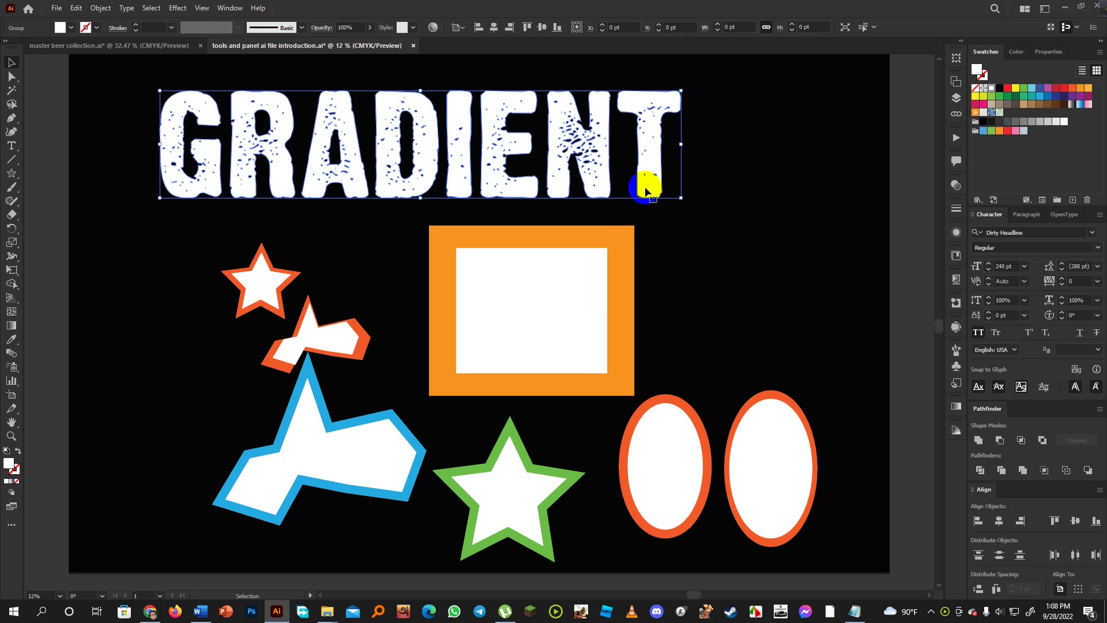
click(717, 190)
click(429, 156)
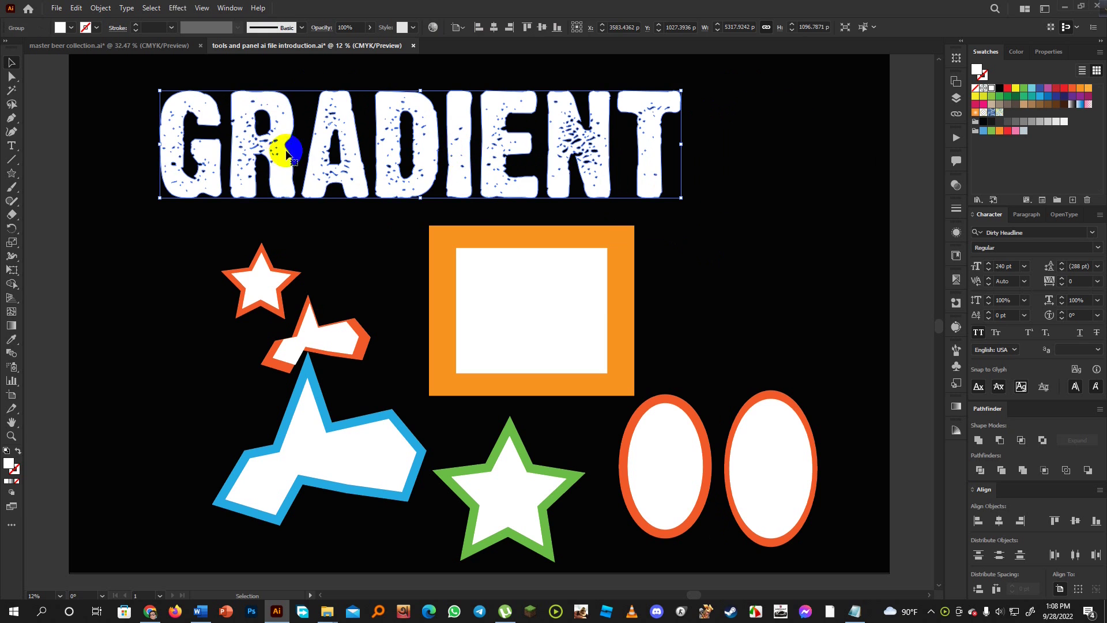
- Ungroup the GRADIENT lettering and merge all its letters with the Unite Pathfinder operation
right_click(593, 155)
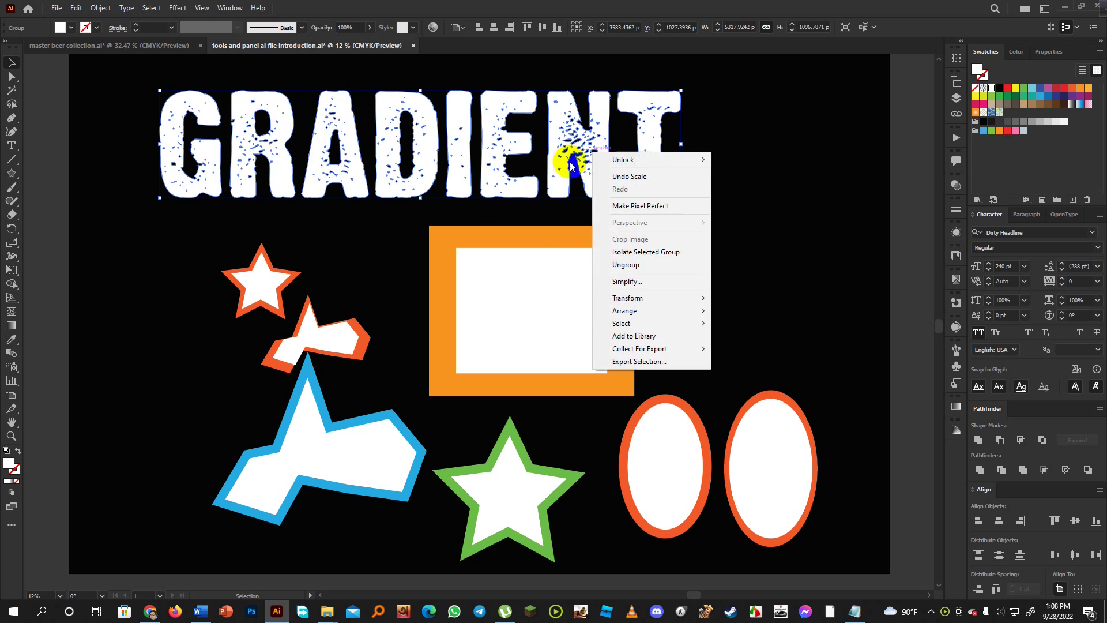
click(650, 262)
click(689, 222)
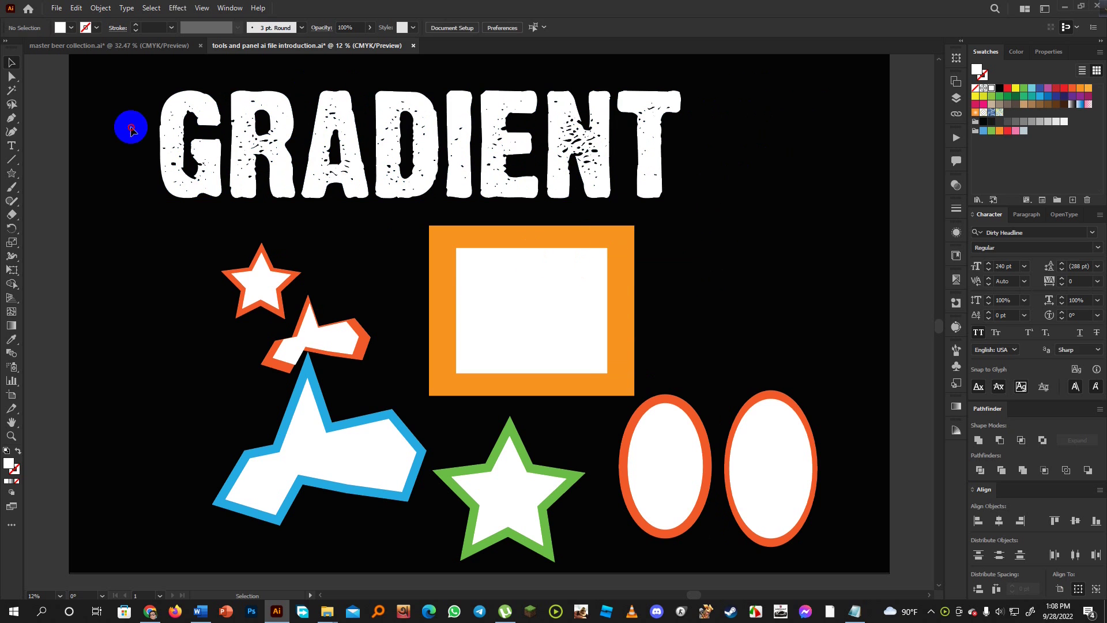
drag(128, 123, 694, 178)
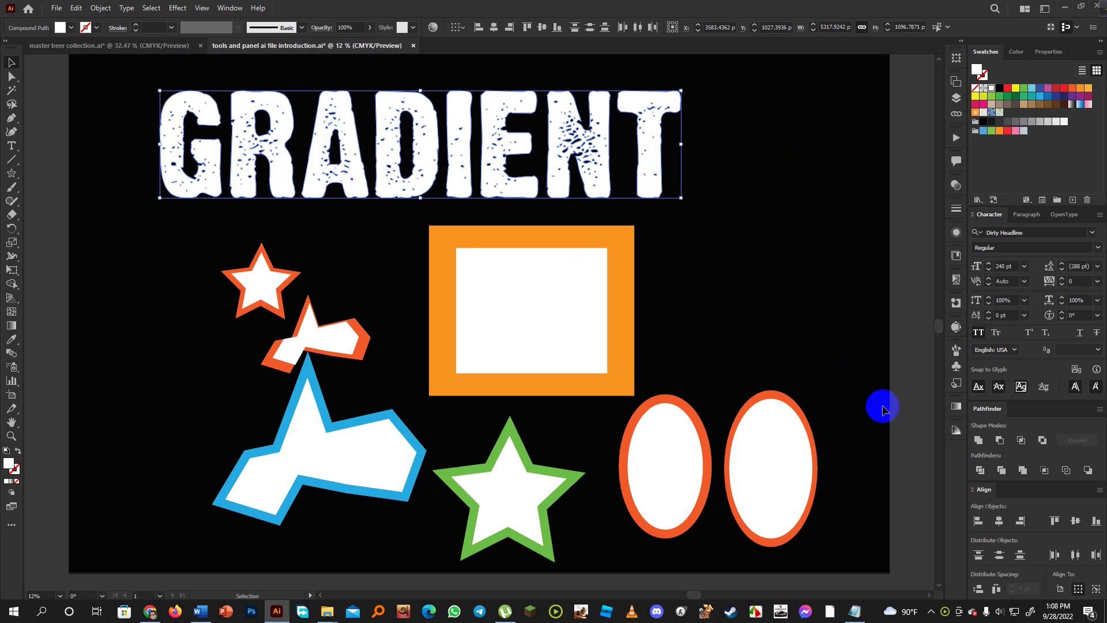
click(979, 442)
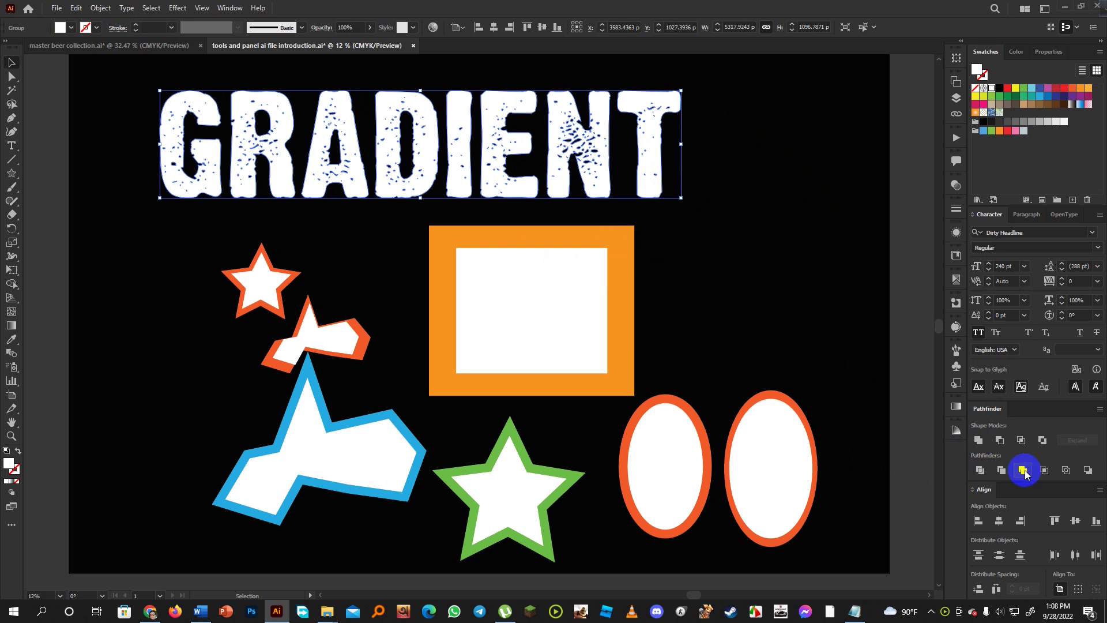
- Offset the path of the GRADIENT lettering by 90 pt with miter joins, and fill the offset shape red-orange
click(100, 8)
mouse_move(102, 284)
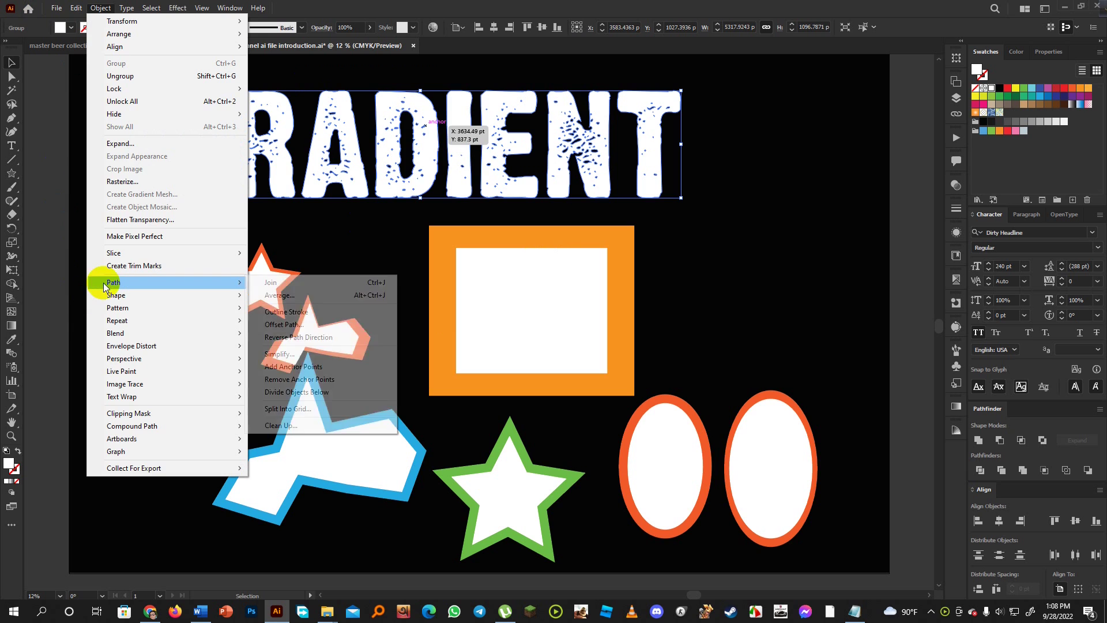
click(313, 325)
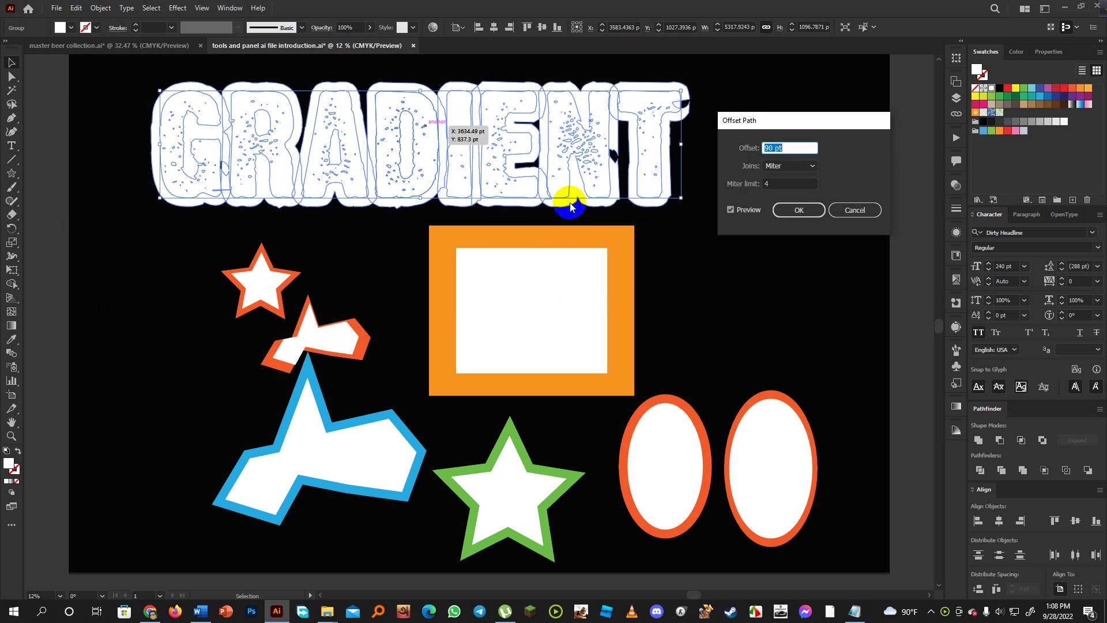
click(802, 210)
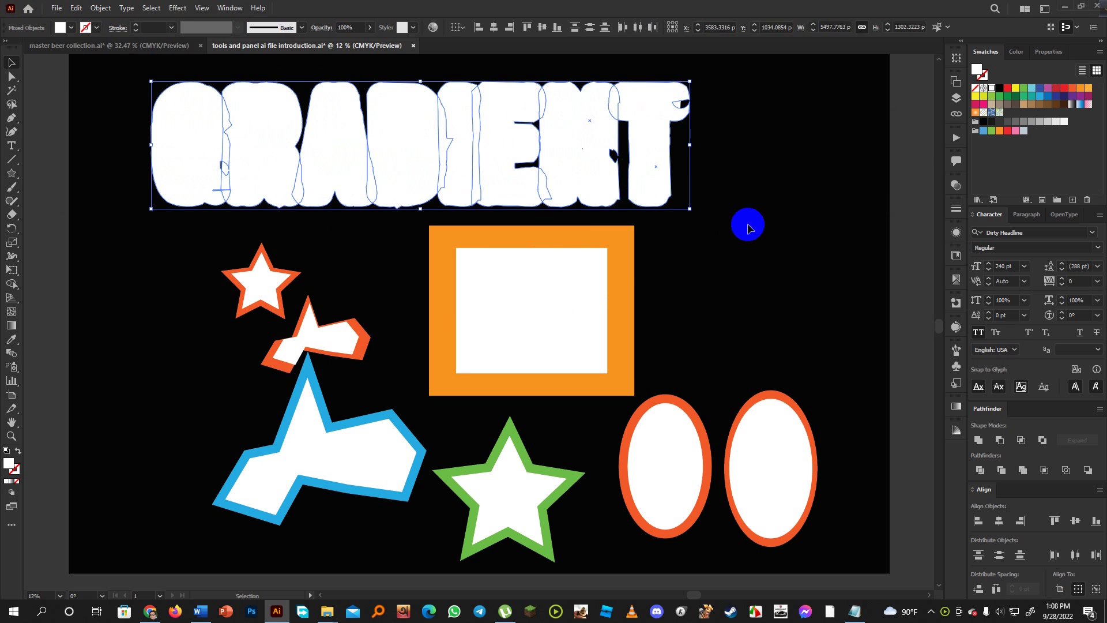
click(1072, 88)
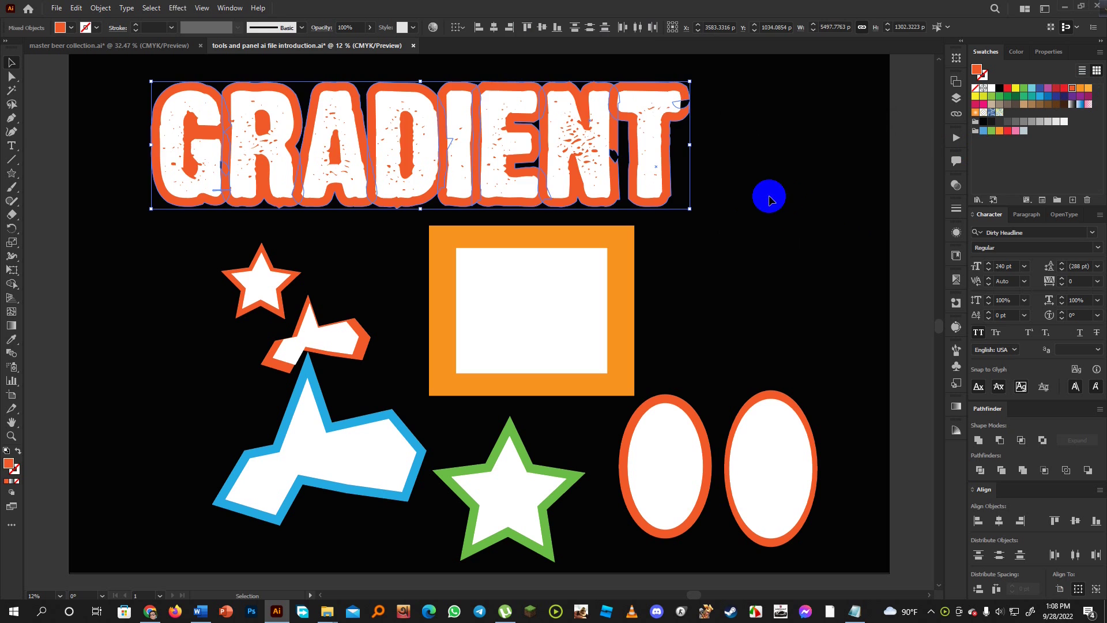
click(767, 195)
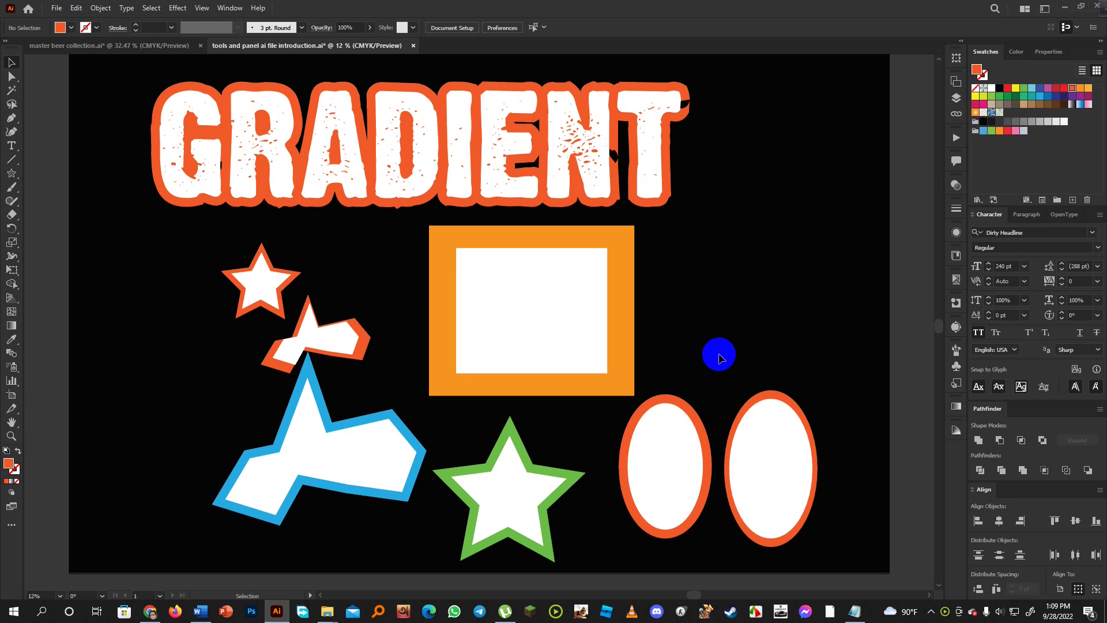
click(755, 615)
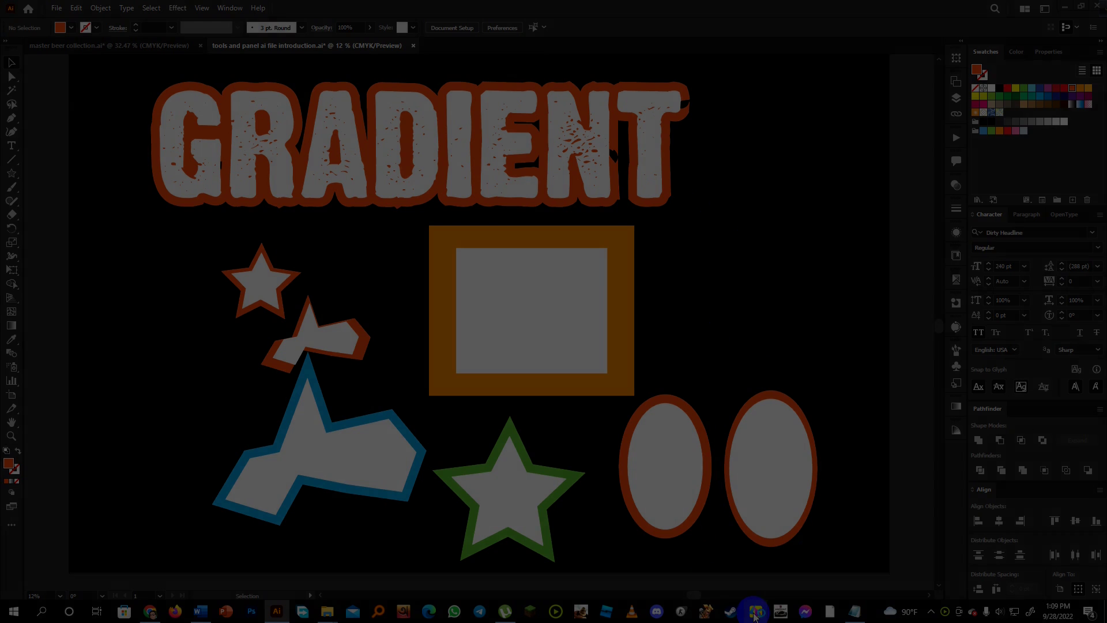